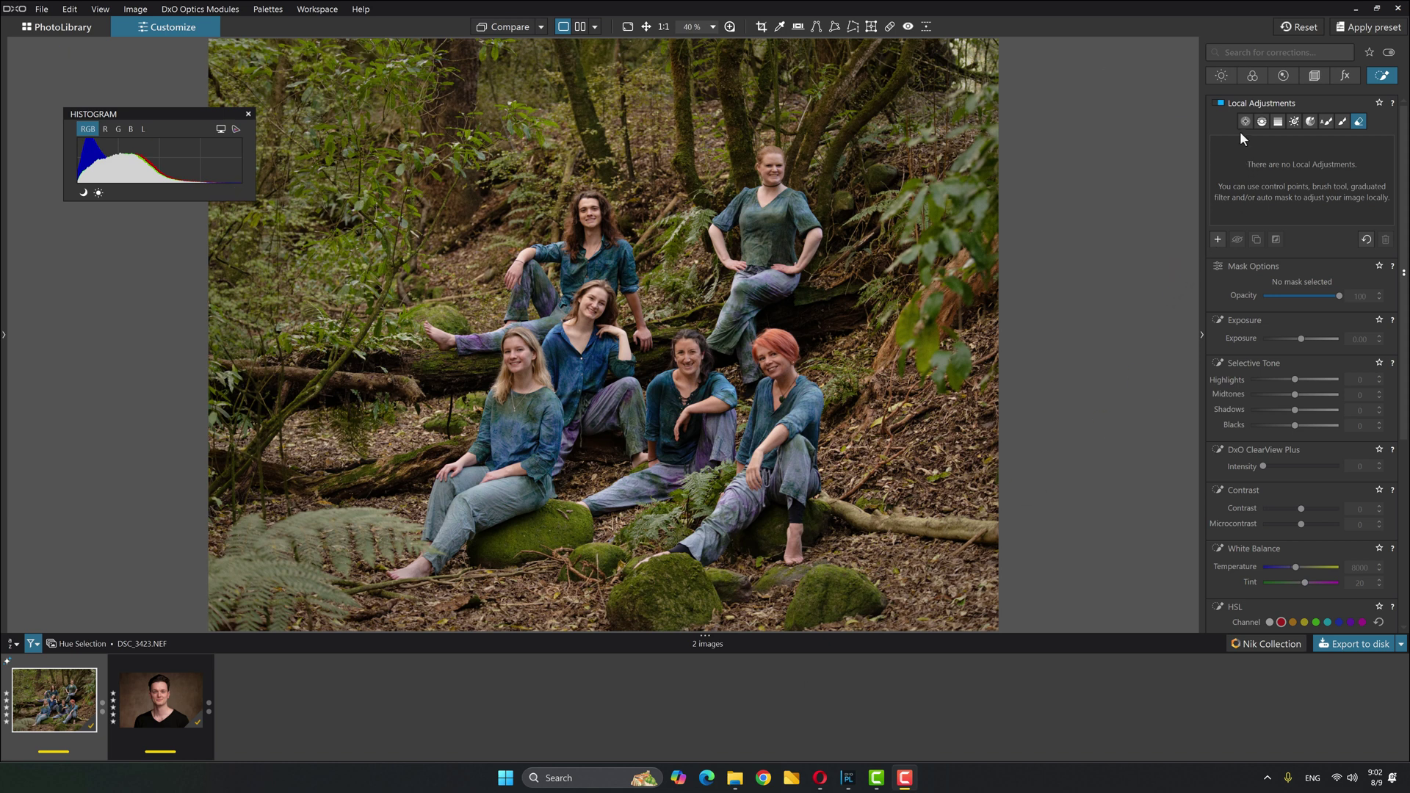
# Arm the Hue Mask tool over the forest group photo
pyautogui.click(1311, 122)
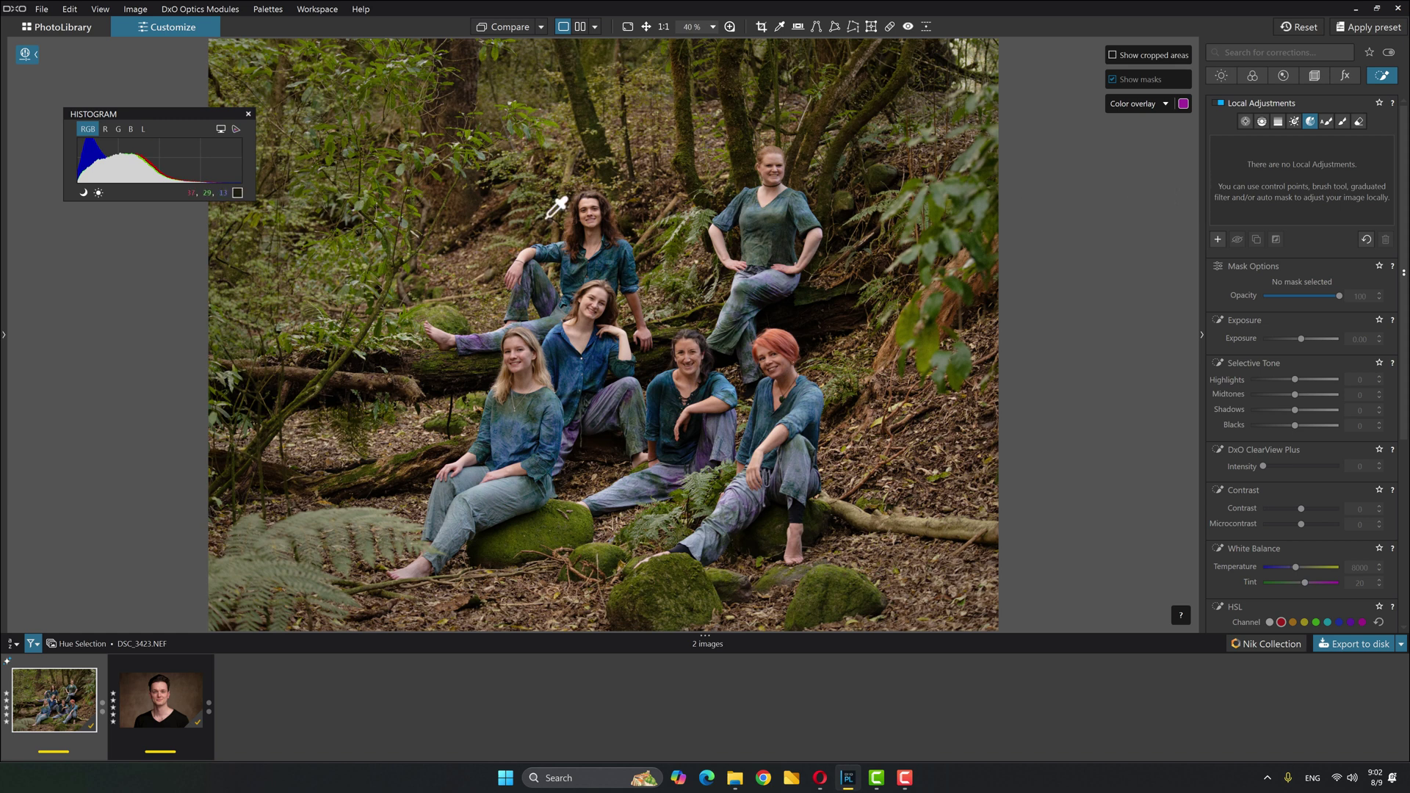
# Sample the foliage green and narrow the mask's hue range to 66–128 to exclude the ground
pyautogui.click(368, 197)
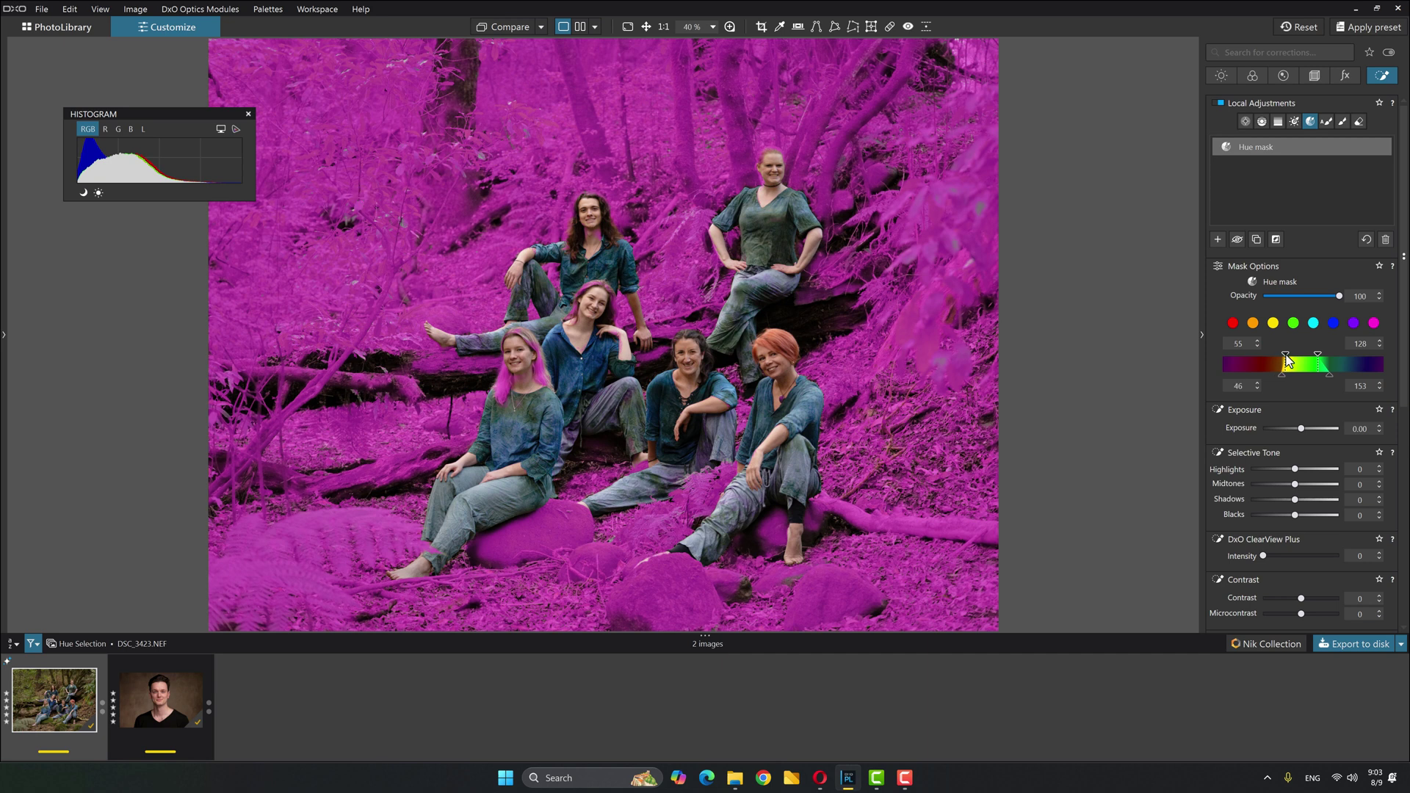
pyautogui.moveTo(1285, 360); pyautogui.dragTo(1284, 374)
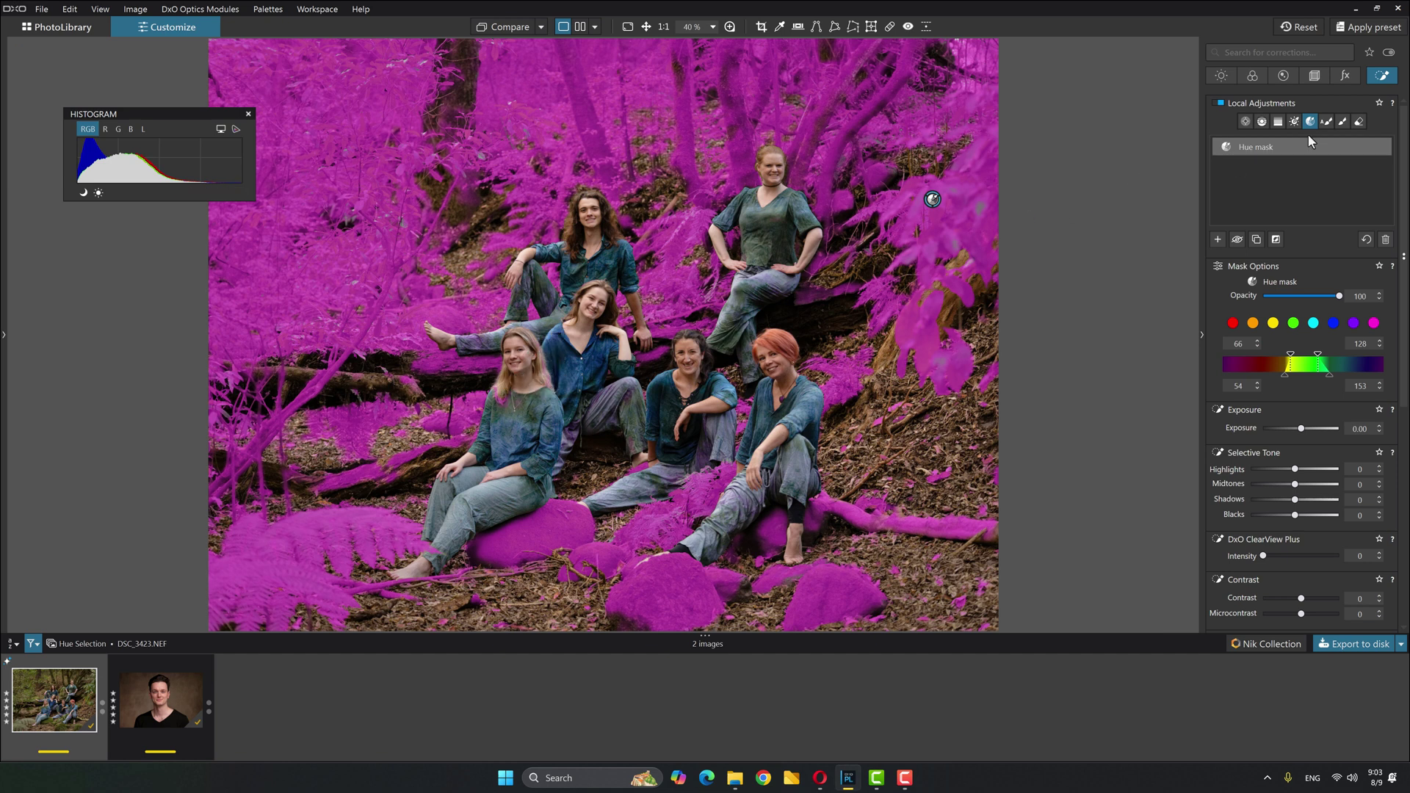
# Erase the foliage mask from the women in the middle of the photo
pyautogui.click(1359, 122)
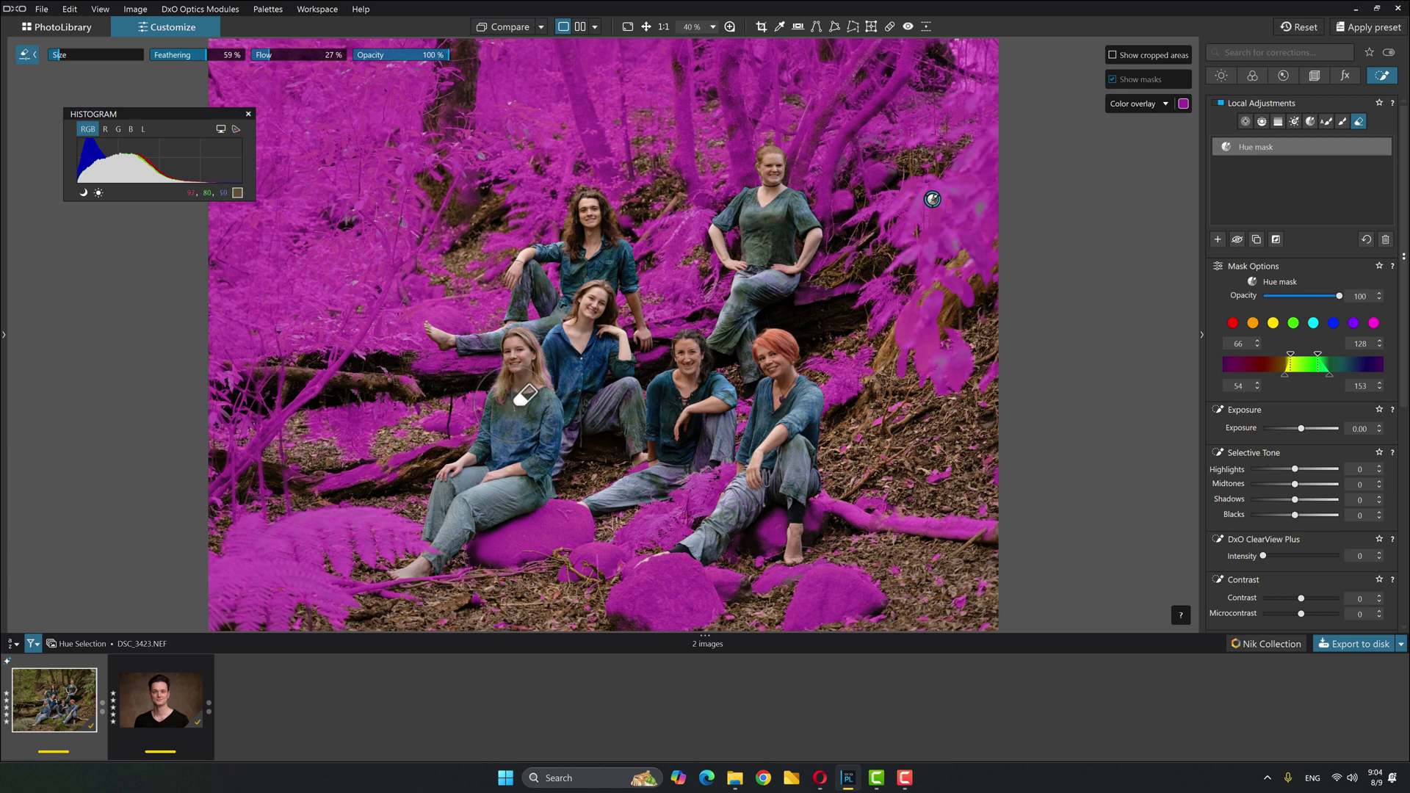
pyautogui.moveTo(524, 396)
pyautogui.mouseDown()
pyautogui.moveTo(551, 381)
pyautogui.moveTo(548, 342)
pyautogui.moveTo(562, 386)
pyautogui.moveTo(546, 398)
pyautogui.mouseUp()
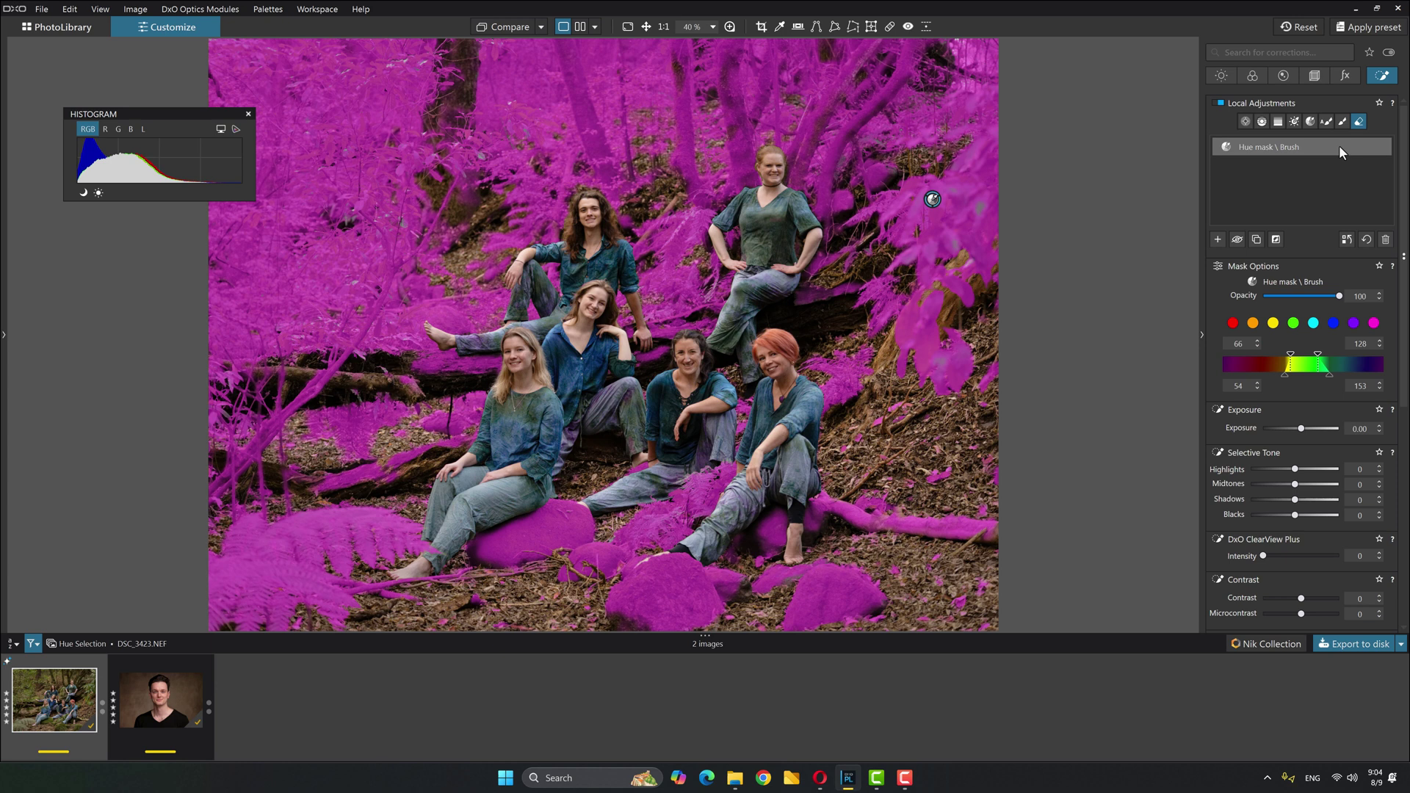
pyautogui.click(1310, 122)
# Give the foliage mask exposure -0.10, blacks -5, contrast 20, temperature 6800, tint 20, vibrancy 31
pyautogui.scroll(-1, 1286, 428)
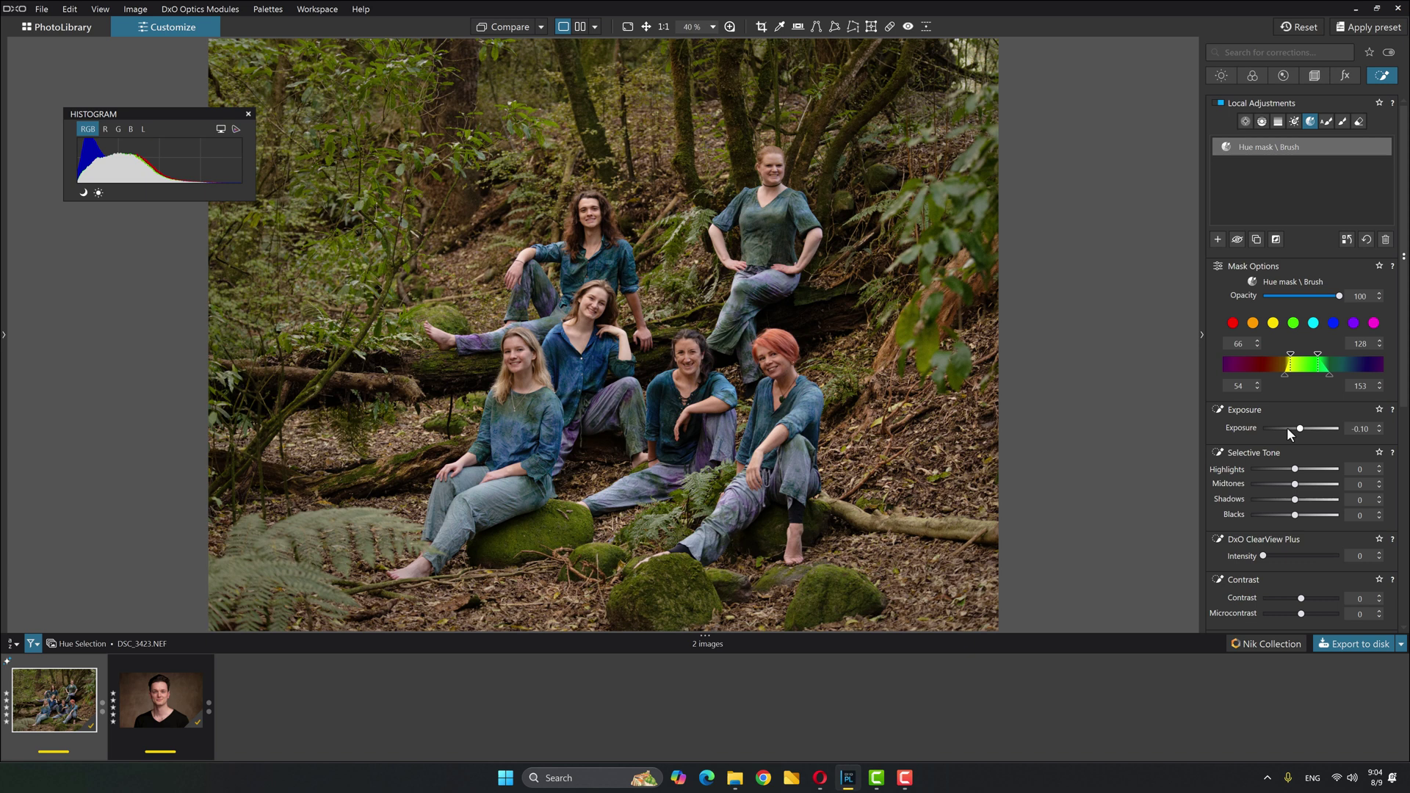
pyautogui.scroll(1, 1316, 602)
pyautogui.scroll(1, 1317, 602)
pyautogui.moveTo(1404, 298); pyautogui.dragTo(1404, 414)
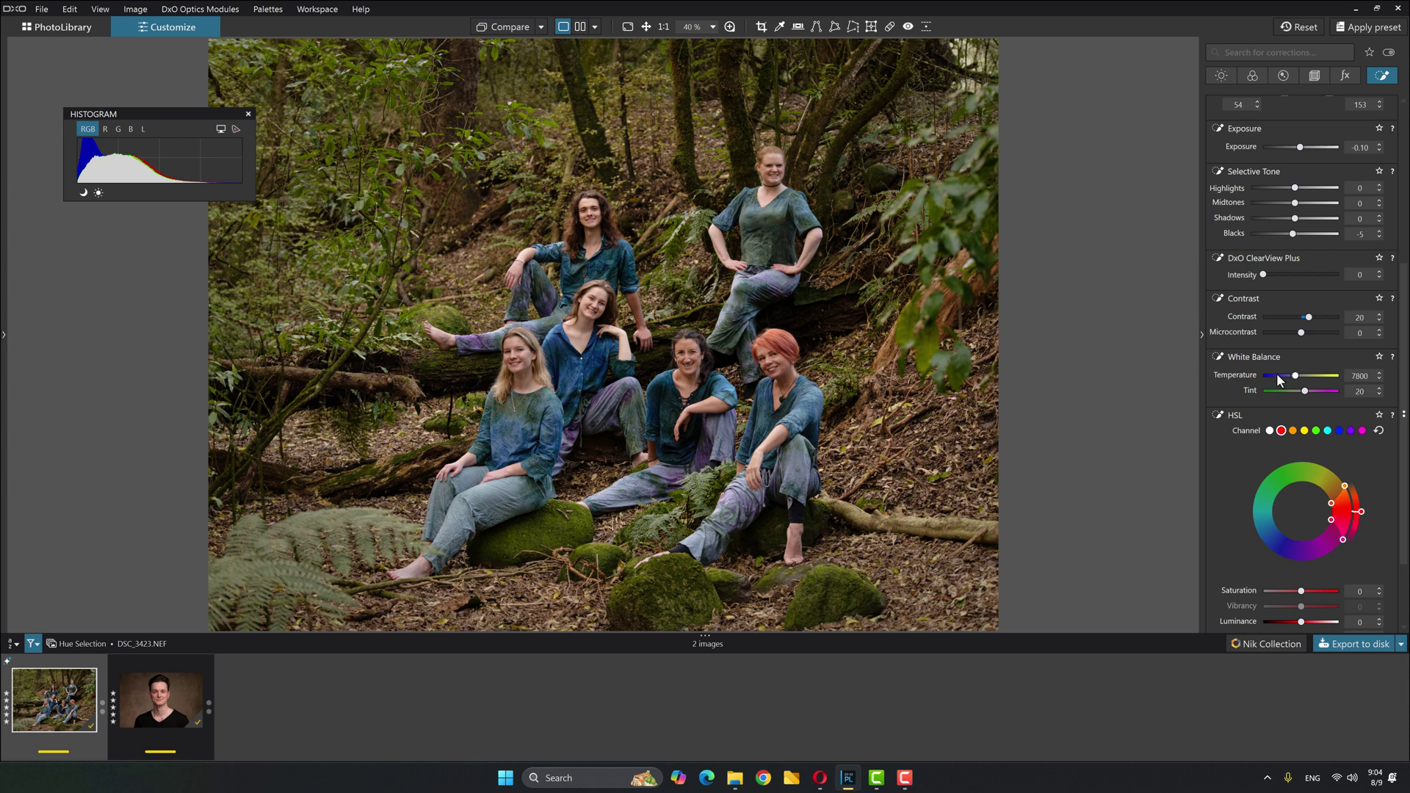
pyautogui.scroll(-1, 1277, 376)
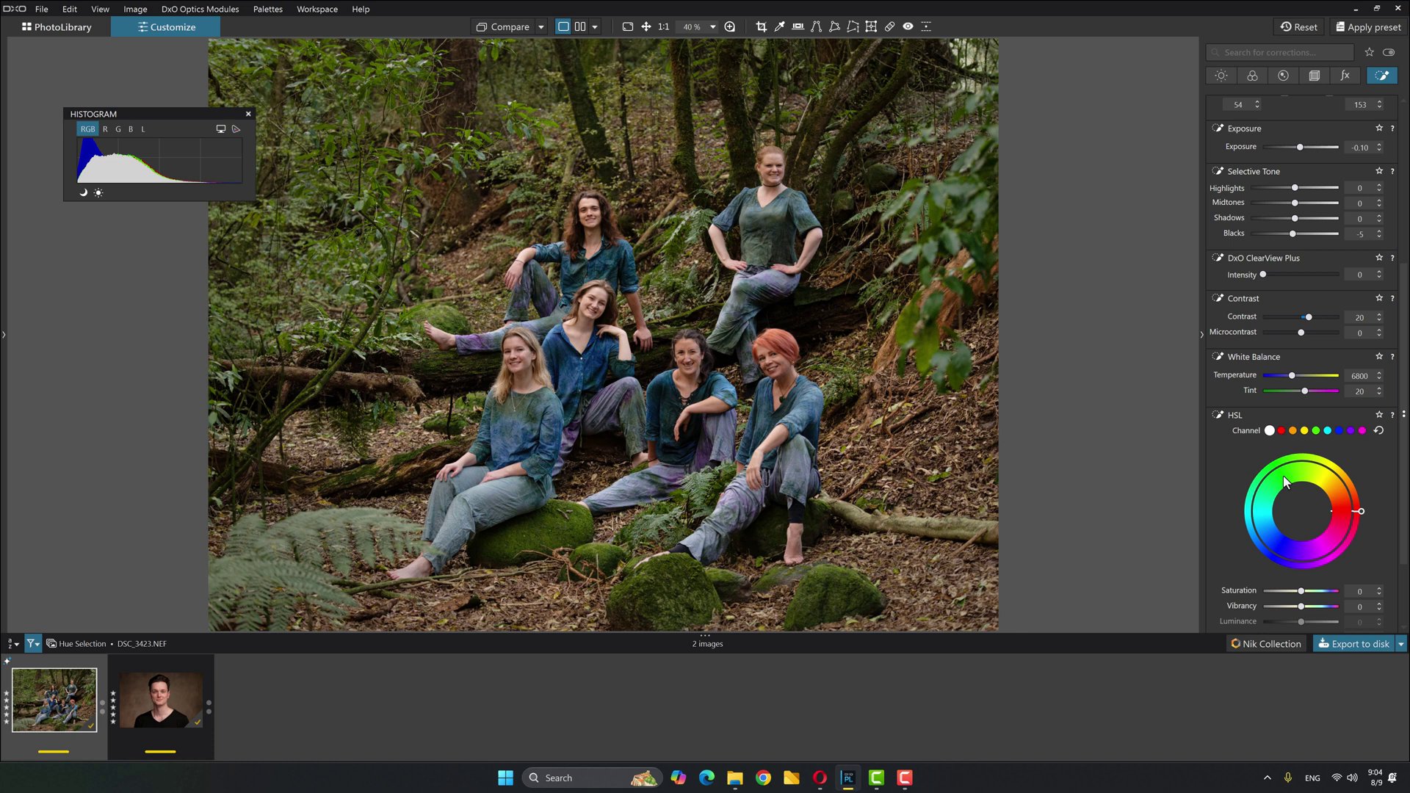
pyautogui.click(1316, 607)
pyautogui.moveTo(1315, 607); pyautogui.dragTo(1314, 607)
# Toggle the foliage correction off and on to compare before and after
pyautogui.scroll(-1, 1315, 609)
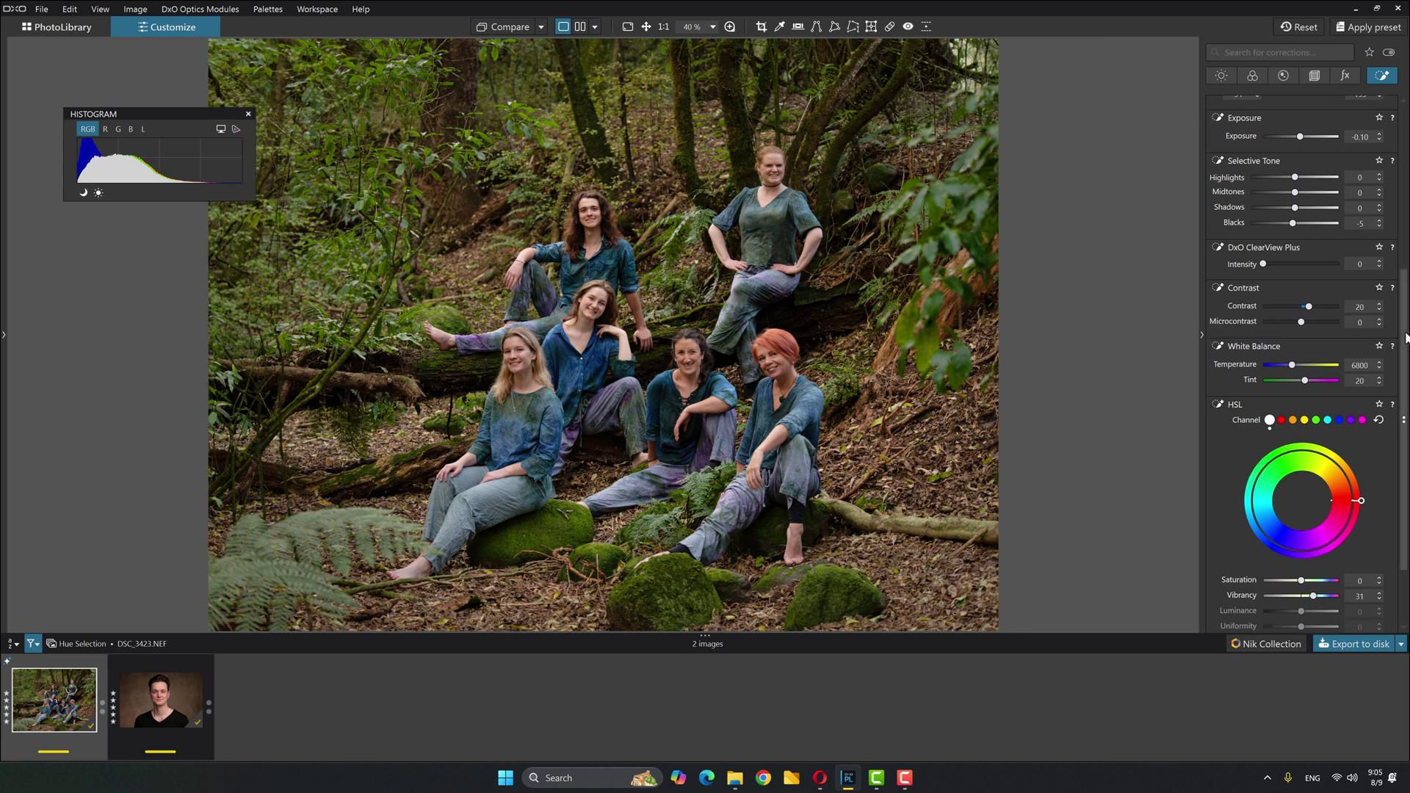
pyautogui.moveTo(1406, 338); pyautogui.dragTo(1407, 171)
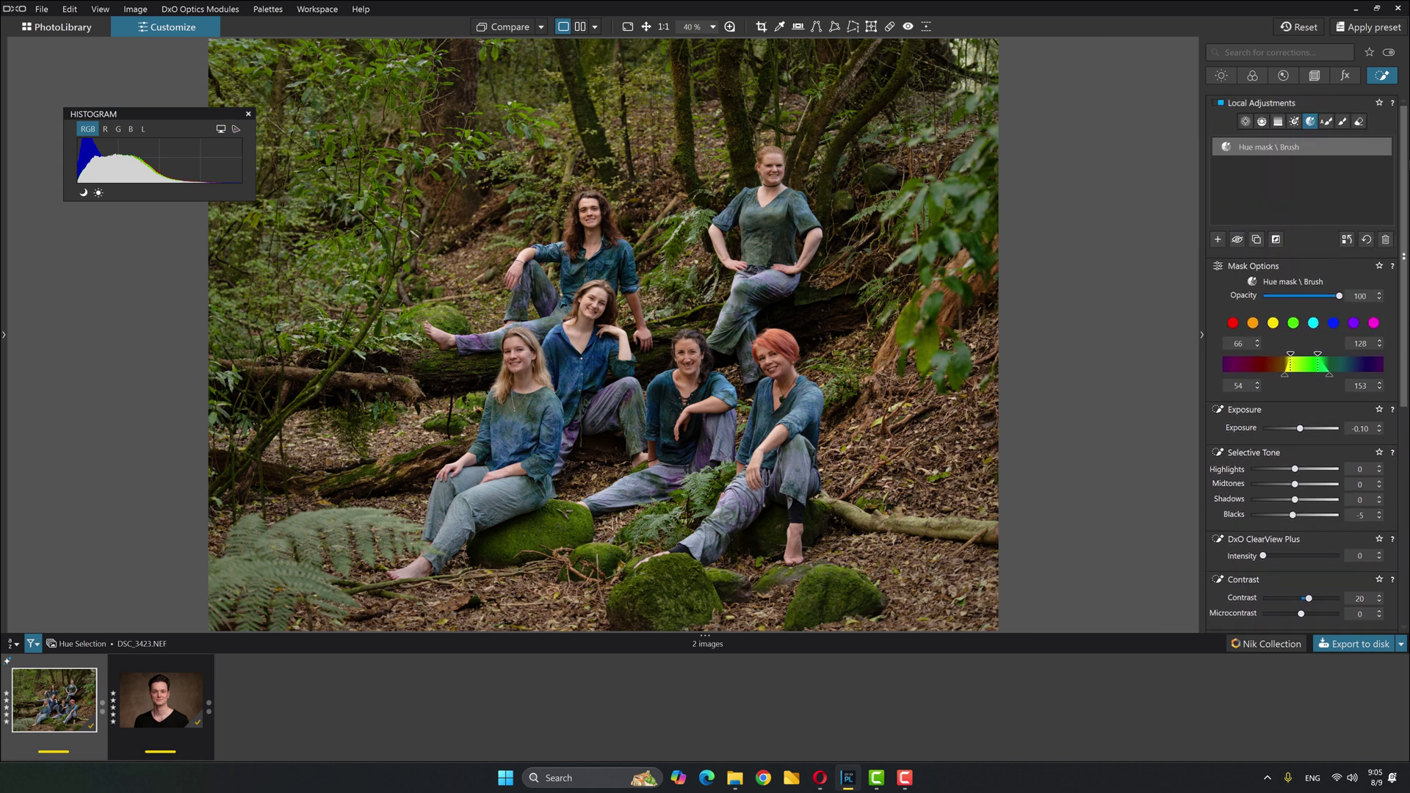
pyautogui.click(1237, 240)
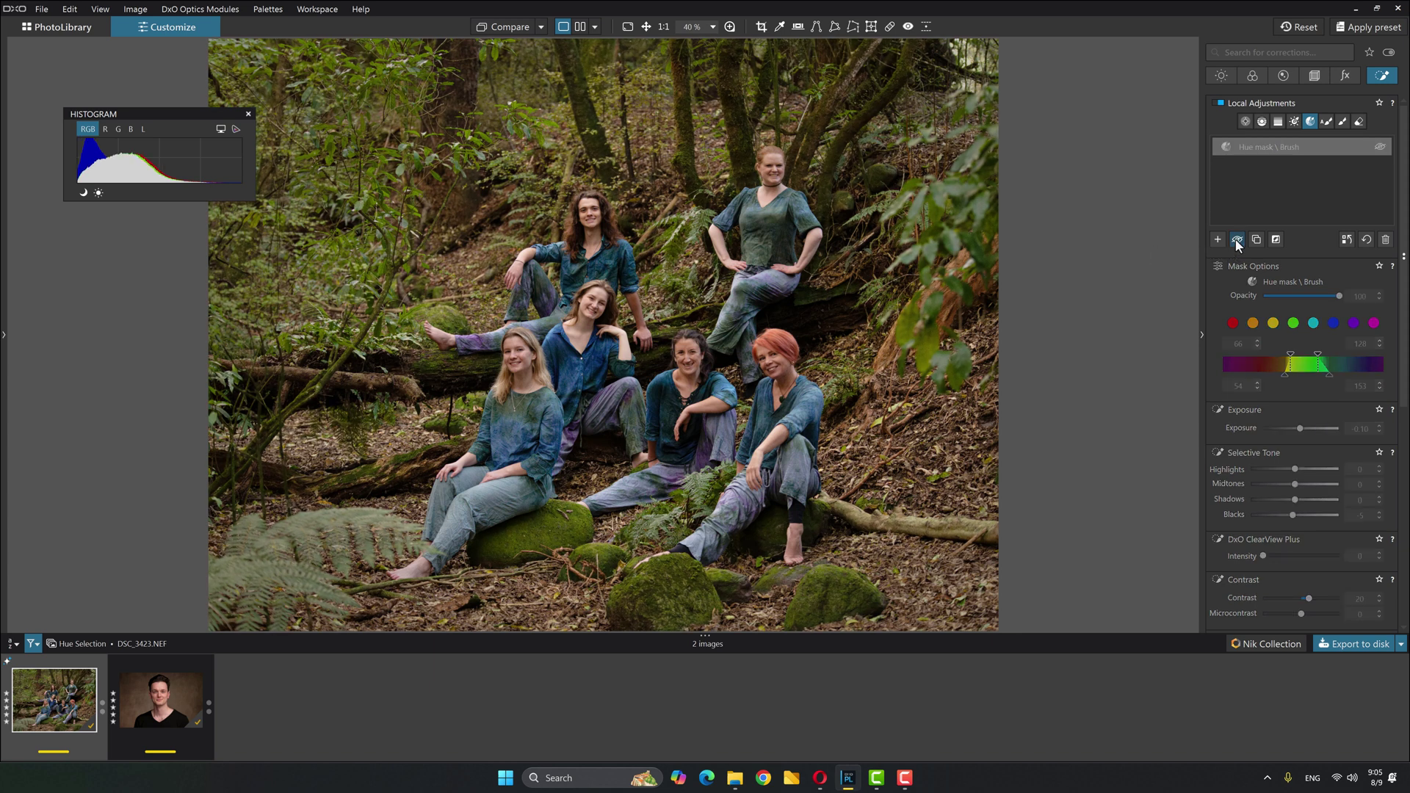
pyautogui.click(1237, 240)
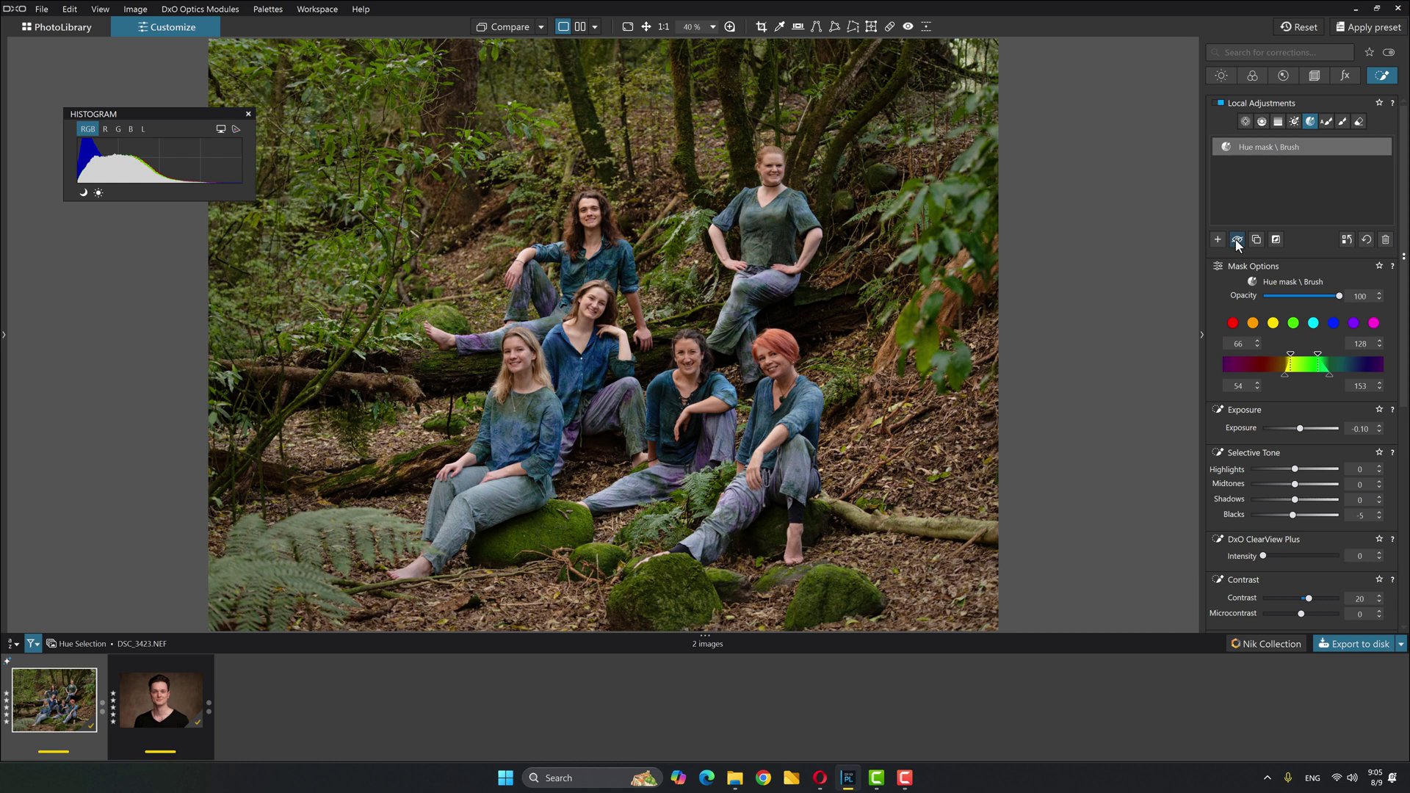
pyautogui.click(1238, 241)
pyautogui.click(1237, 241)
# Start a new hue mask by sampling the blue shirts
pyautogui.click(1311, 122)
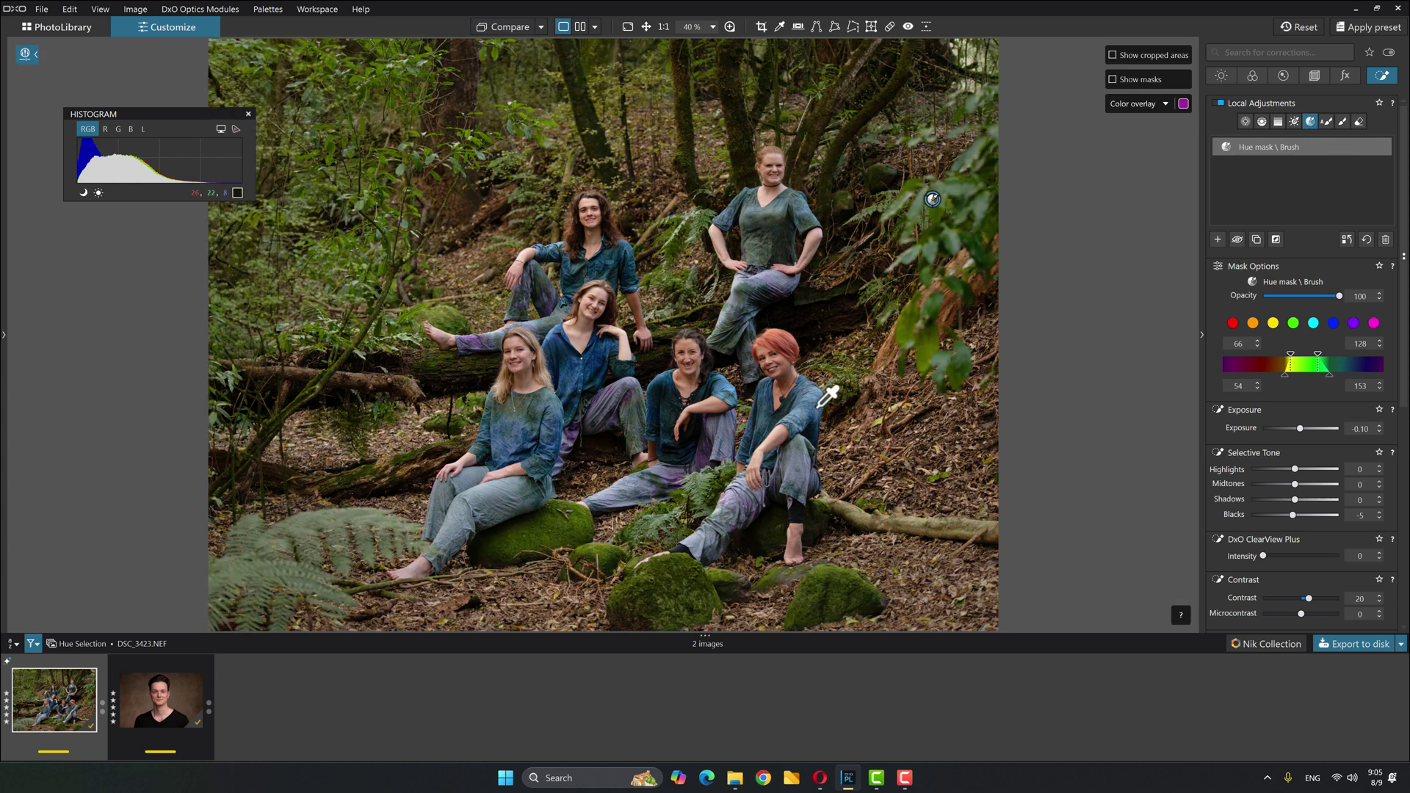
pyautogui.click(1218, 240)
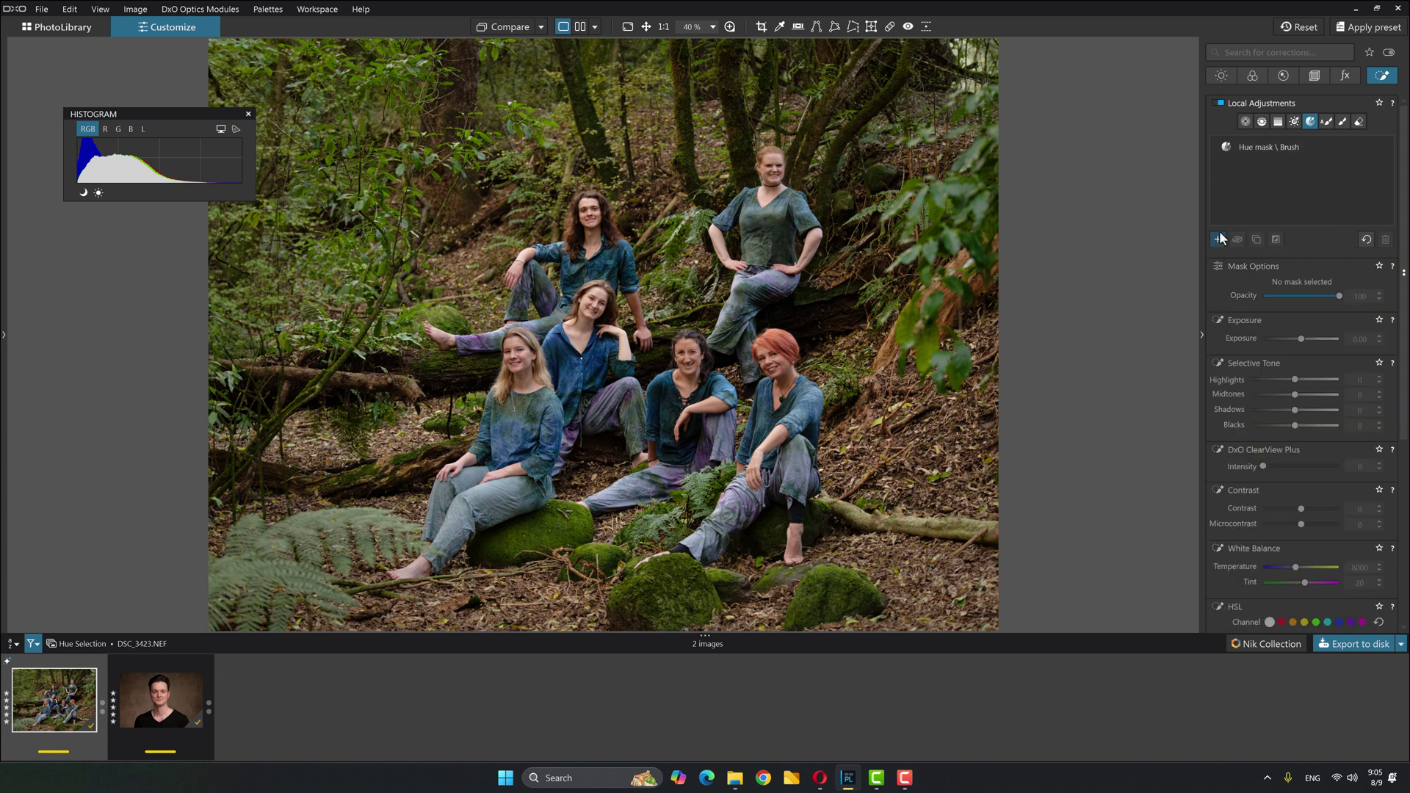
pyautogui.click(718, 388)
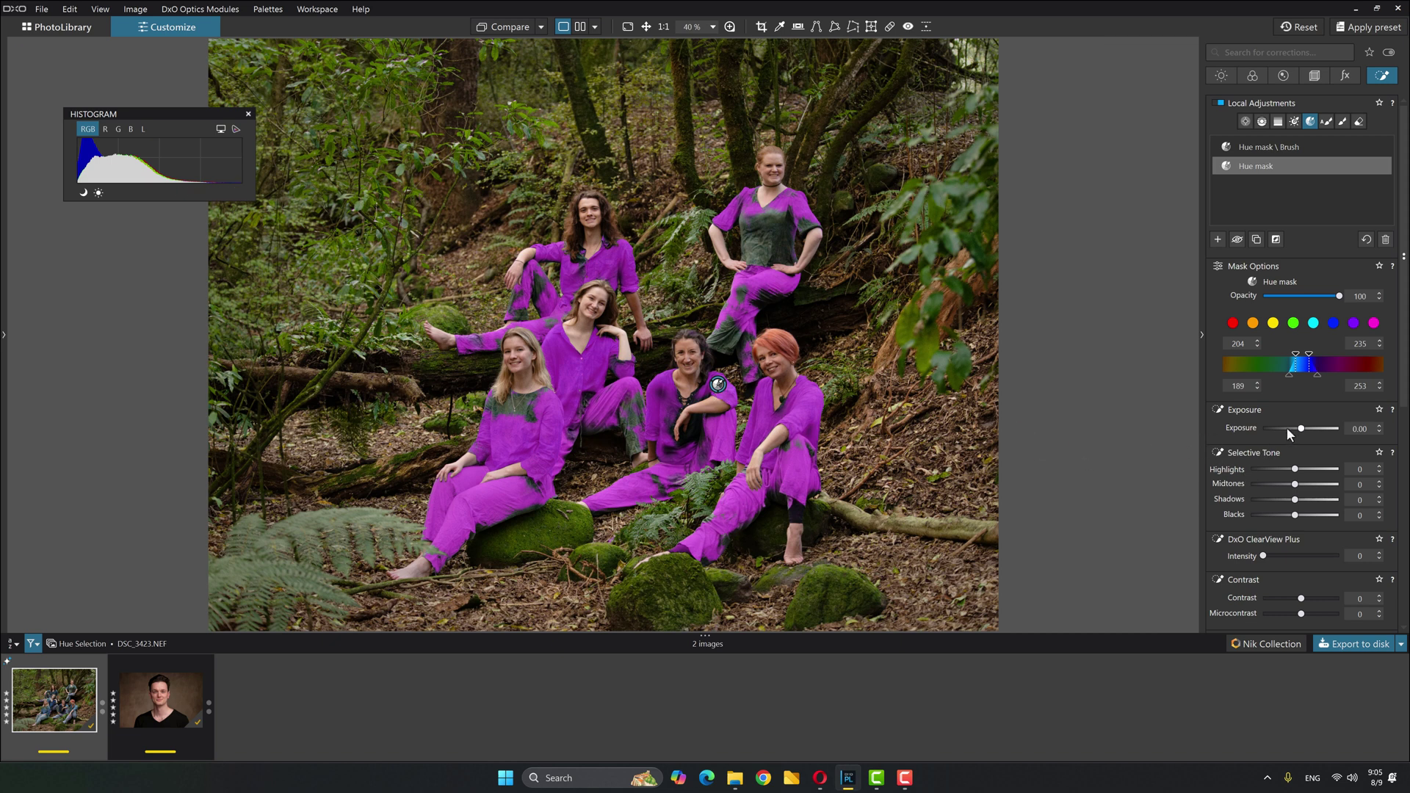
# Give the blue clothing mask exposure -0.10, contrast 15, temperature 8000 and vibrancy 10
pyautogui.scroll(-1, 1286, 428)
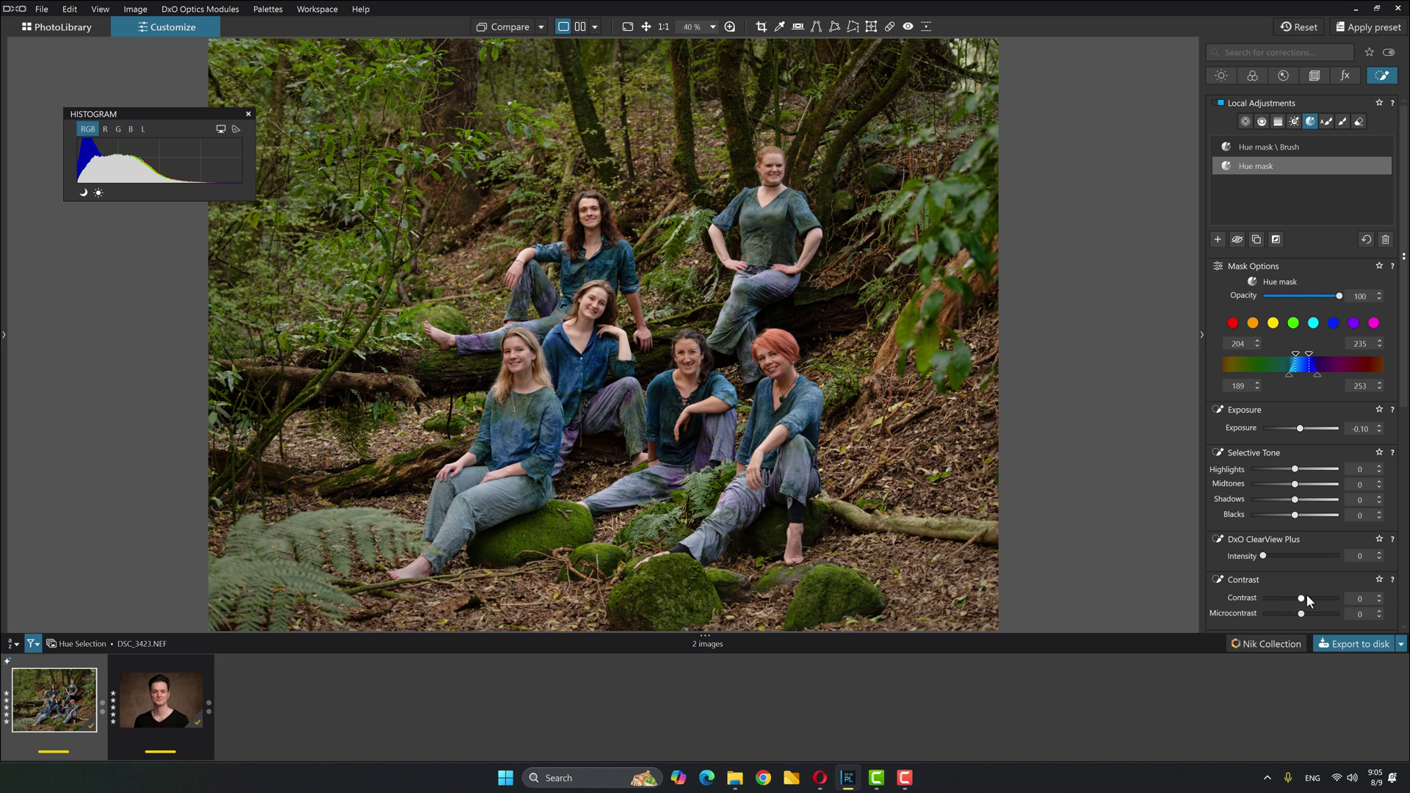
pyautogui.scroll(1, 1314, 602)
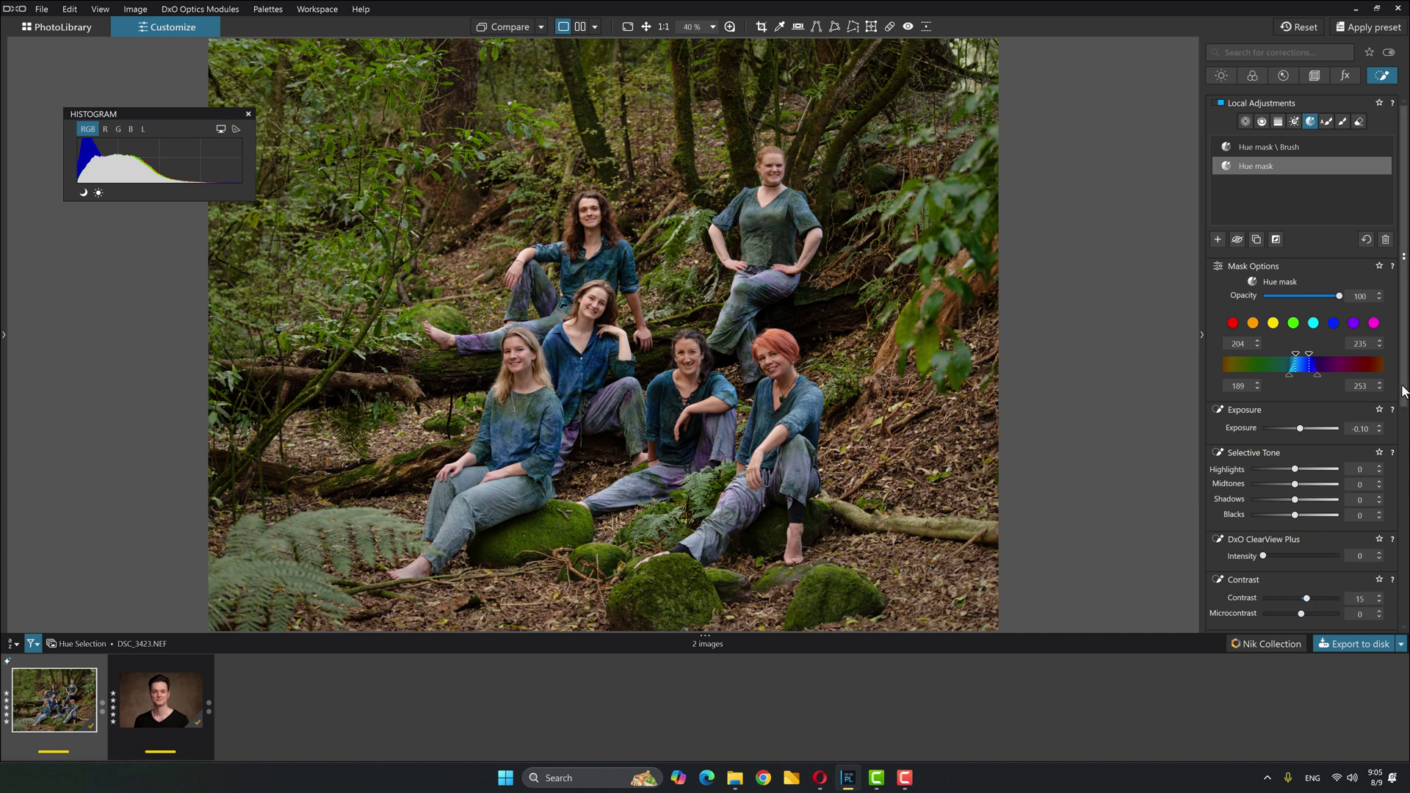
pyautogui.scroll(-3, 1403, 391)
pyautogui.scroll(-3, 1300, 562)
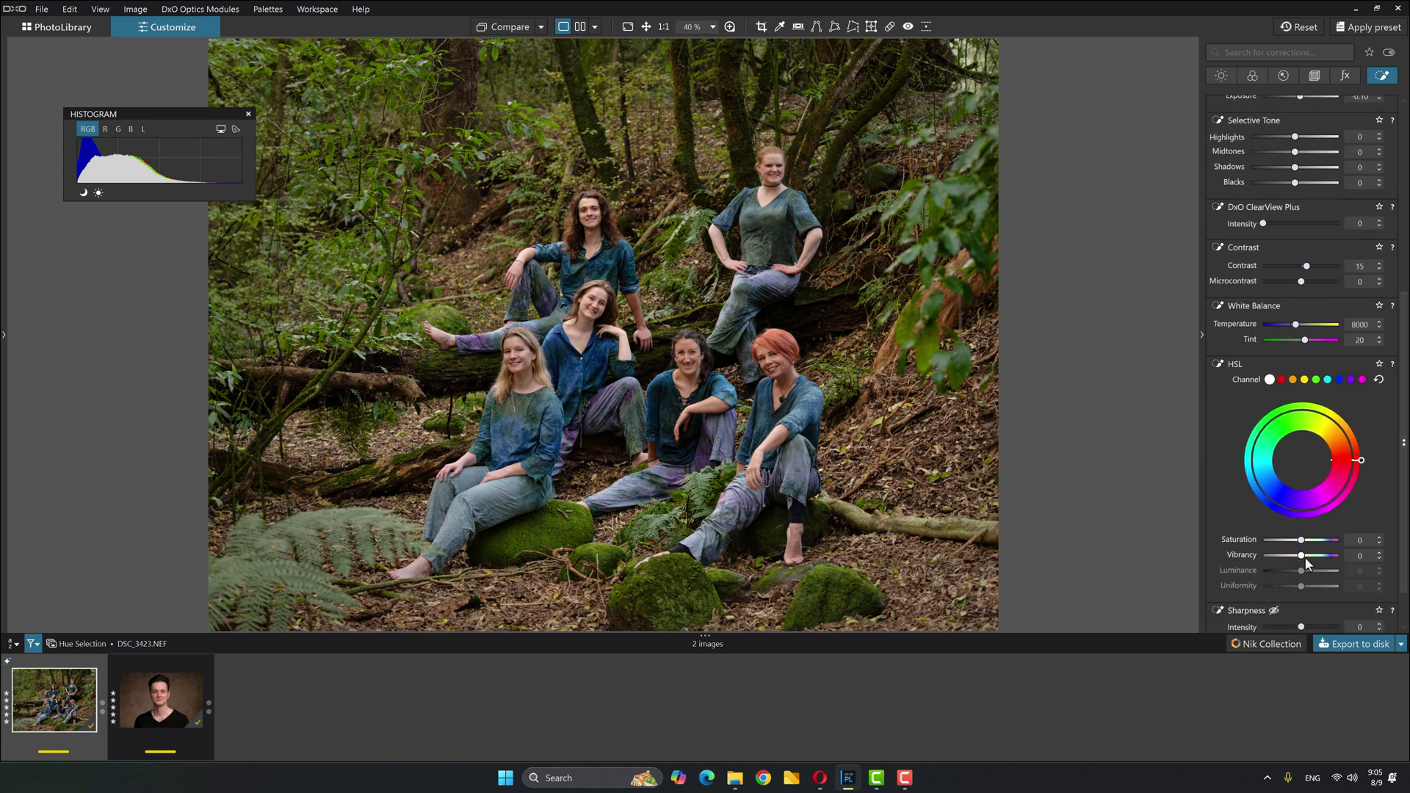
pyautogui.scroll(1, 1311, 555)
pyautogui.scroll(1, 1316, 555)
pyautogui.moveTo(1404, 506); pyautogui.dragTo(1404, 254)
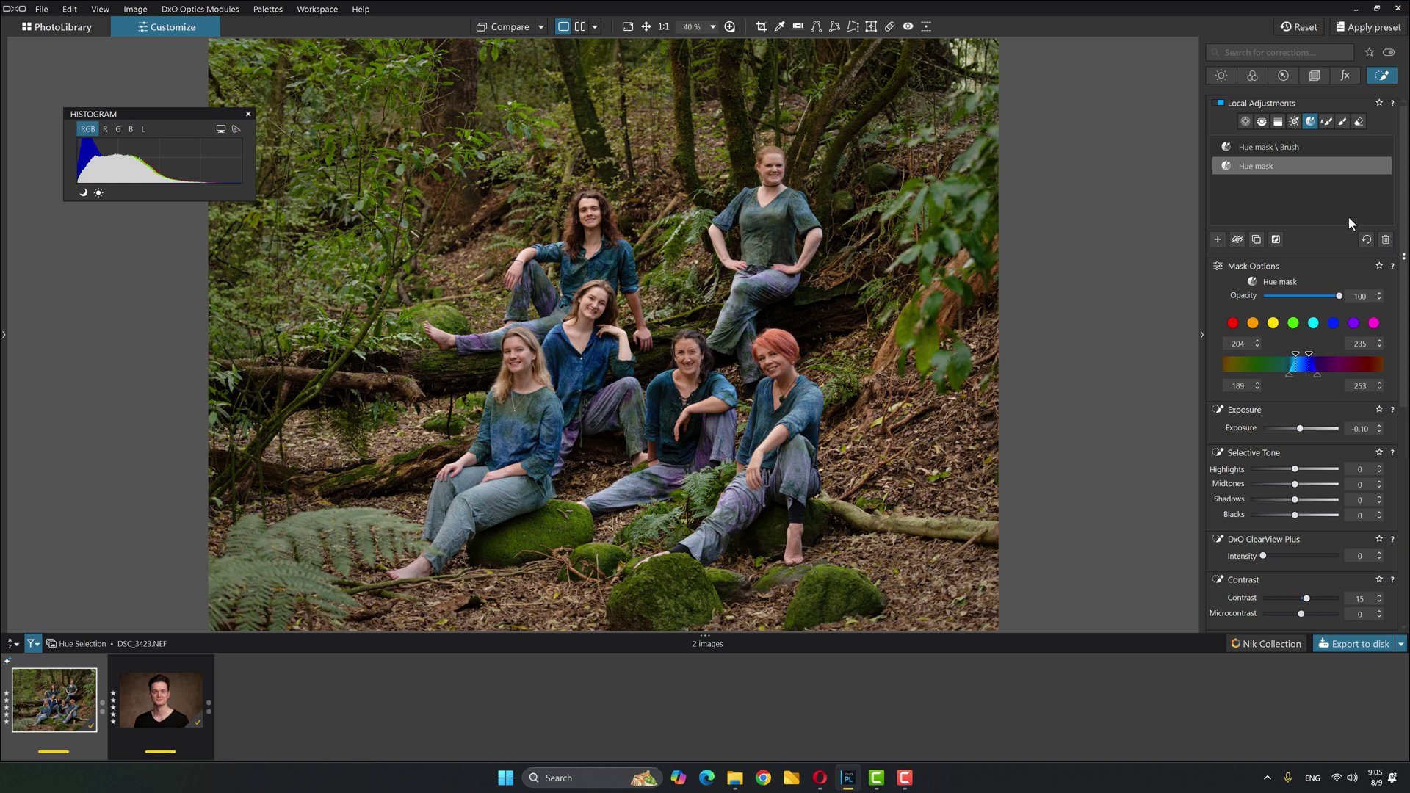
# Sample the warm forest-floor tone as a third hue mask with hue range 47–56
pyautogui.click(1217, 239)
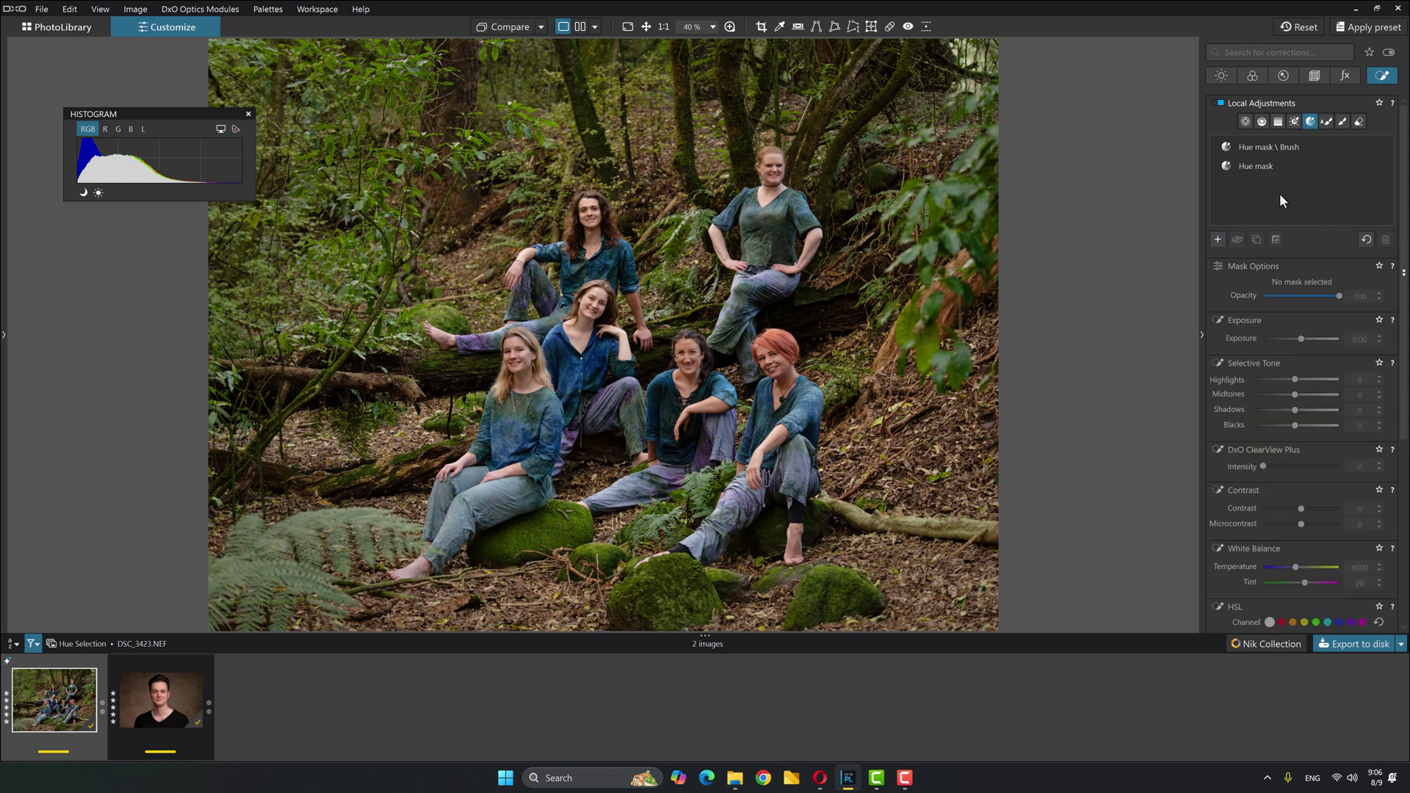
pyautogui.click(1308, 124)
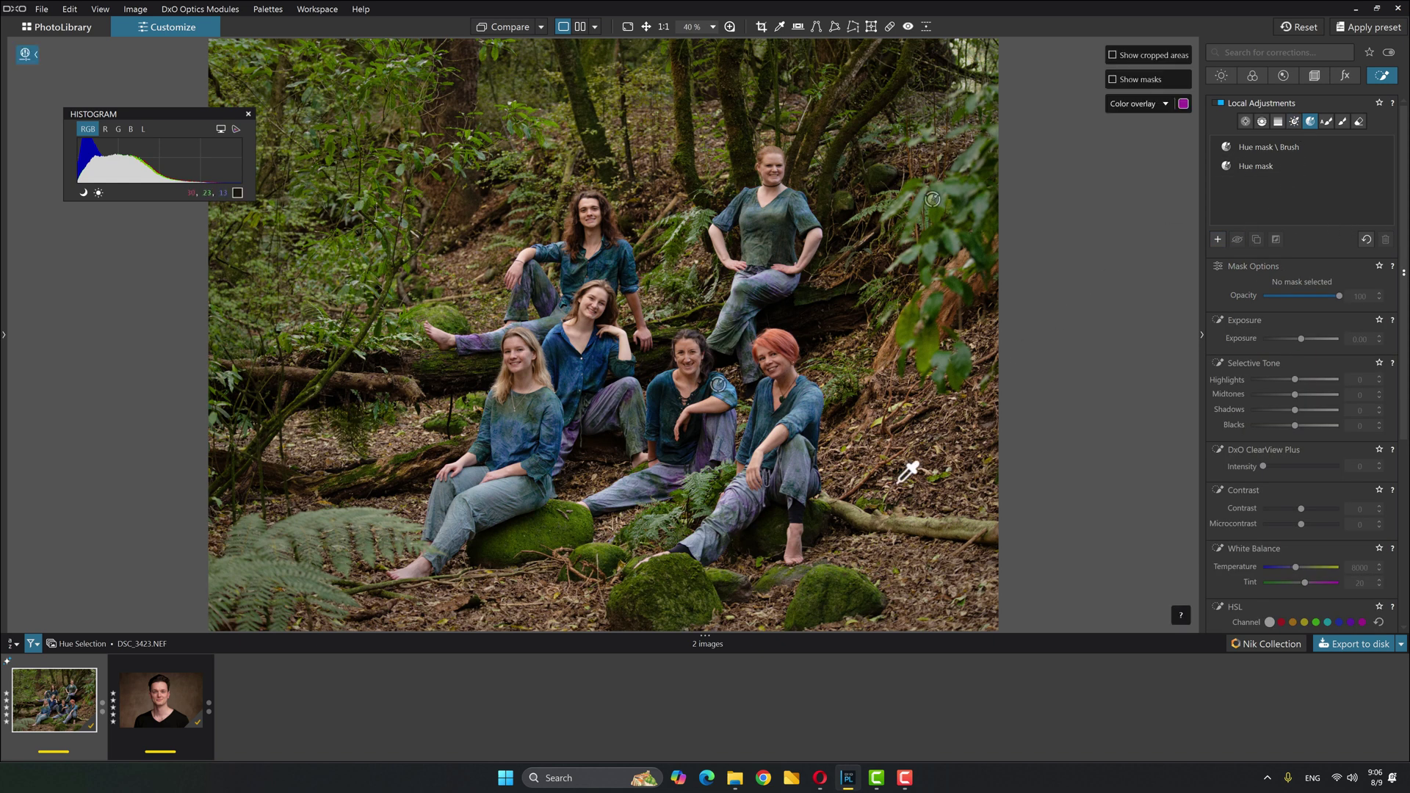
pyautogui.click(451, 201)
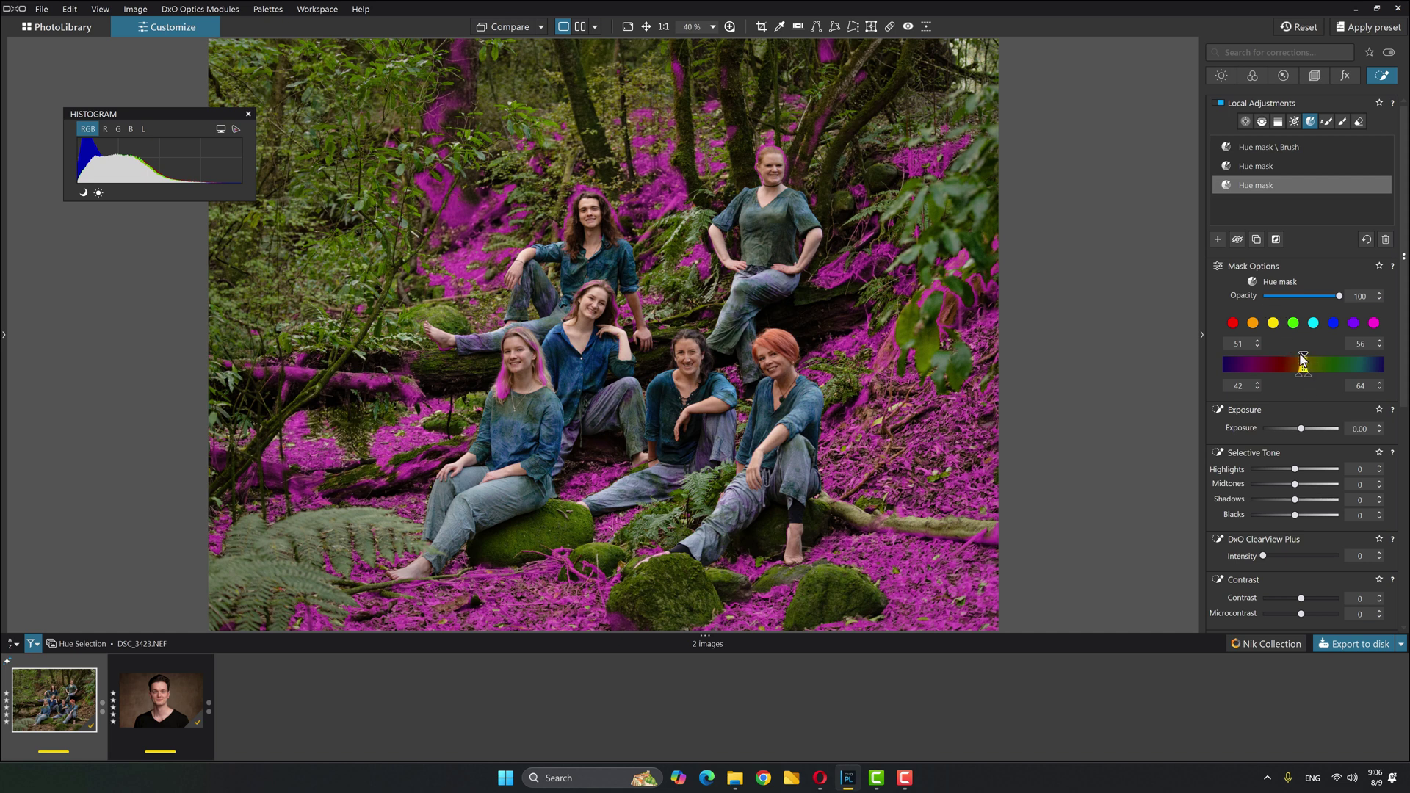
pyautogui.moveTo(1303, 359); pyautogui.dragTo(1301, 360)
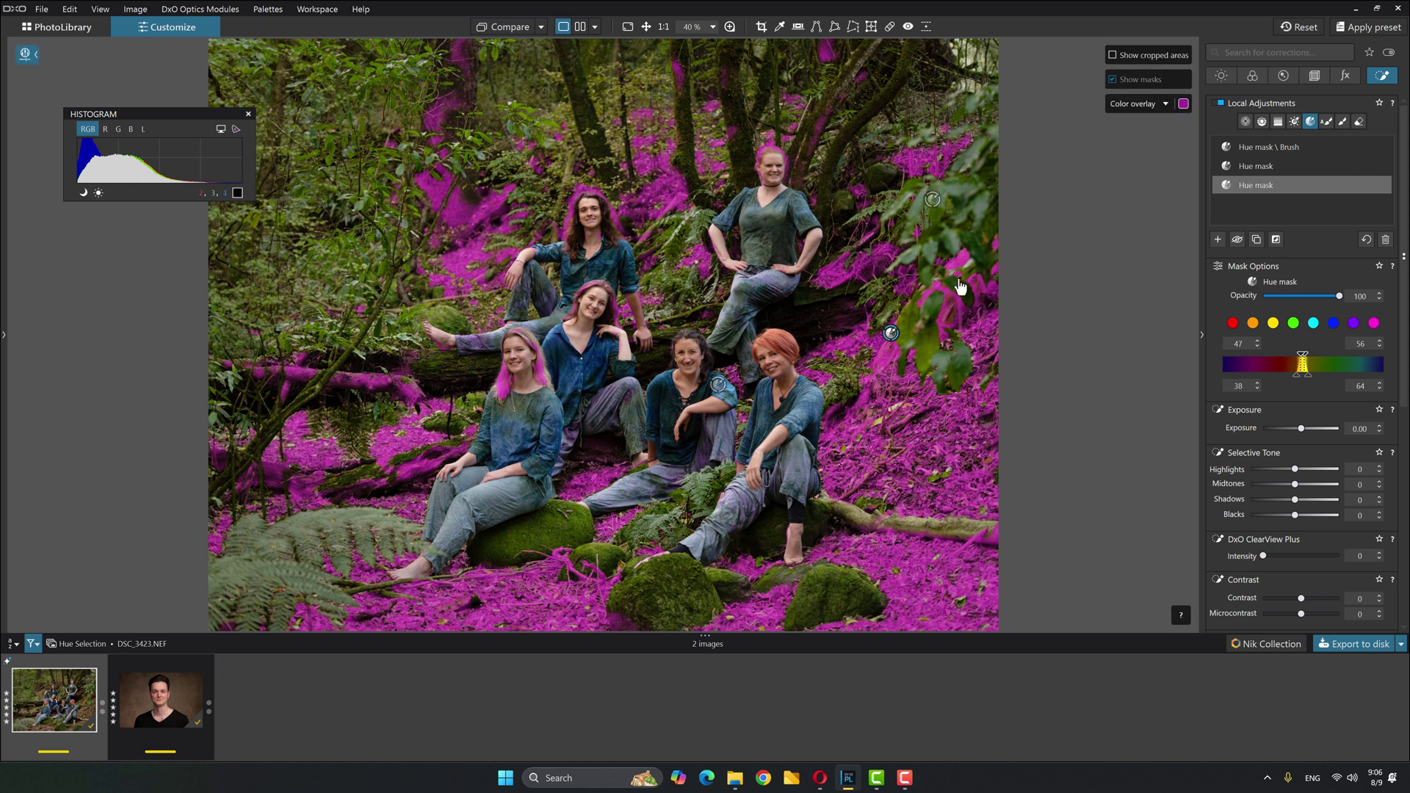
# Erase the forest-floor mask from the seated woman's blonde hair and the standing woman
pyautogui.click(1358, 123)
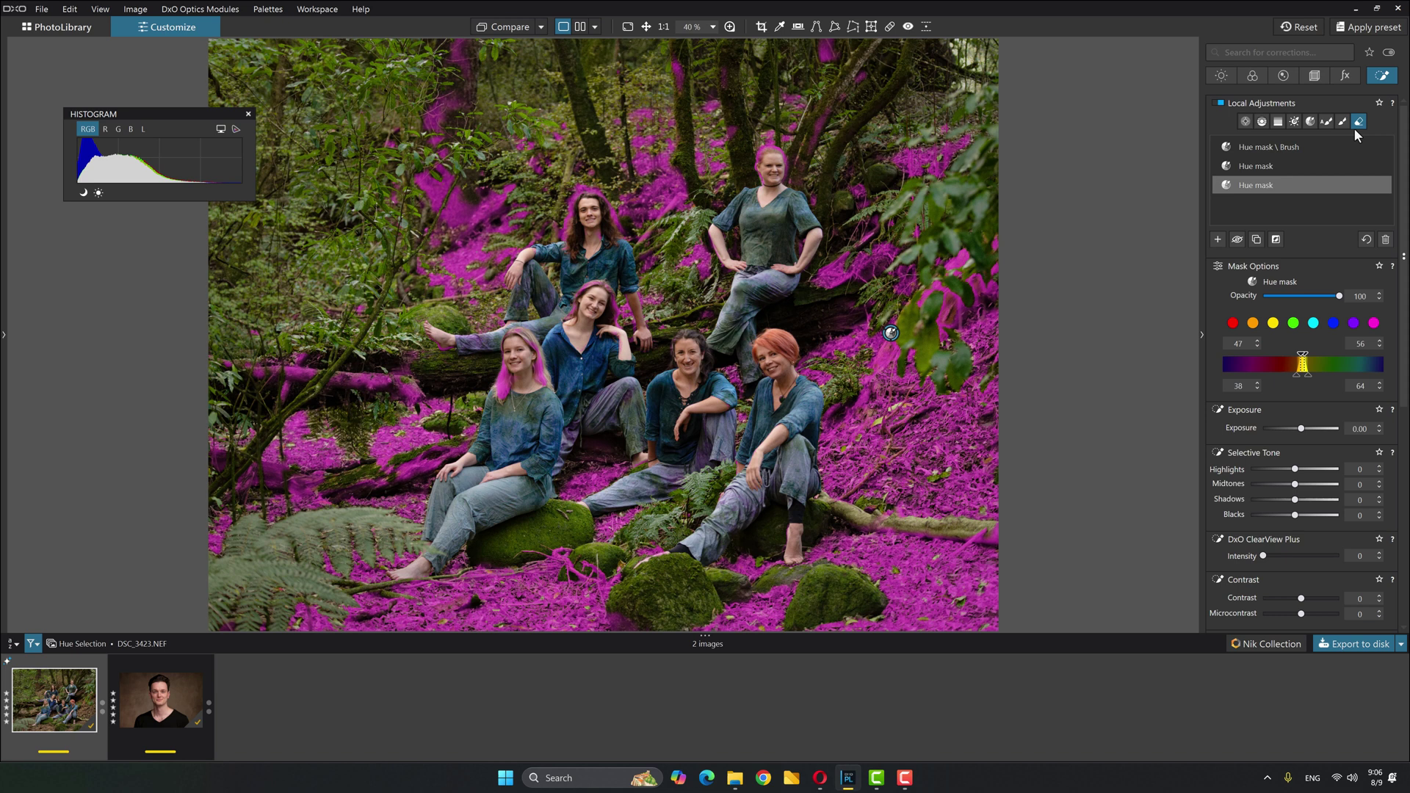
pyautogui.moveTo(523, 374)
pyautogui.mouseDown()
pyautogui.moveTo(536, 337)
pyautogui.moveTo(557, 370)
pyautogui.moveTo(548, 336)
pyautogui.moveTo(581, 325)
pyautogui.moveTo(600, 283)
pyautogui.moveTo(619, 284)
pyautogui.moveTo(625, 319)
pyautogui.moveTo(592, 240)
pyautogui.moveTo(596, 201)
pyautogui.moveTo(582, 238)
pyautogui.moveTo(599, 202)
pyautogui.moveTo(619, 224)
pyautogui.moveTo(599, 201)
pyautogui.moveTo(582, 207)
pyautogui.moveTo(589, 198)
pyautogui.moveTo(588, 232)
pyautogui.moveTo(612, 270)
pyautogui.moveTo(838, 208)
pyautogui.moveTo(787, 186)
pyautogui.moveTo(775, 196)
pyautogui.moveTo(774, 155)
pyautogui.moveTo(784, 197)
pyautogui.mouseUp()
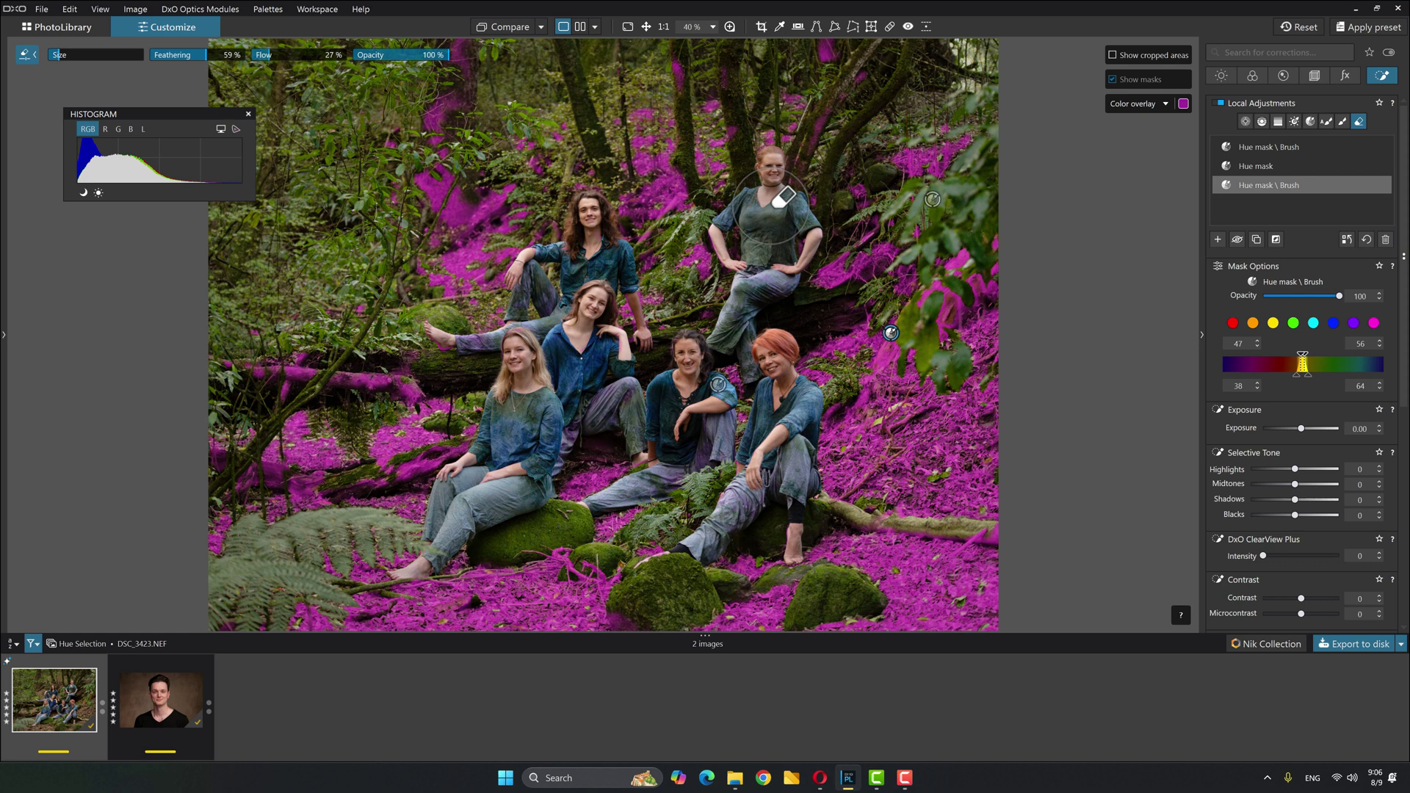
pyautogui.moveTo(785, 197)
pyautogui.mouseDown()
pyautogui.moveTo(749, 329)
pyautogui.moveTo(735, 261)
pyautogui.moveTo(947, 263)
pyautogui.mouseUp()
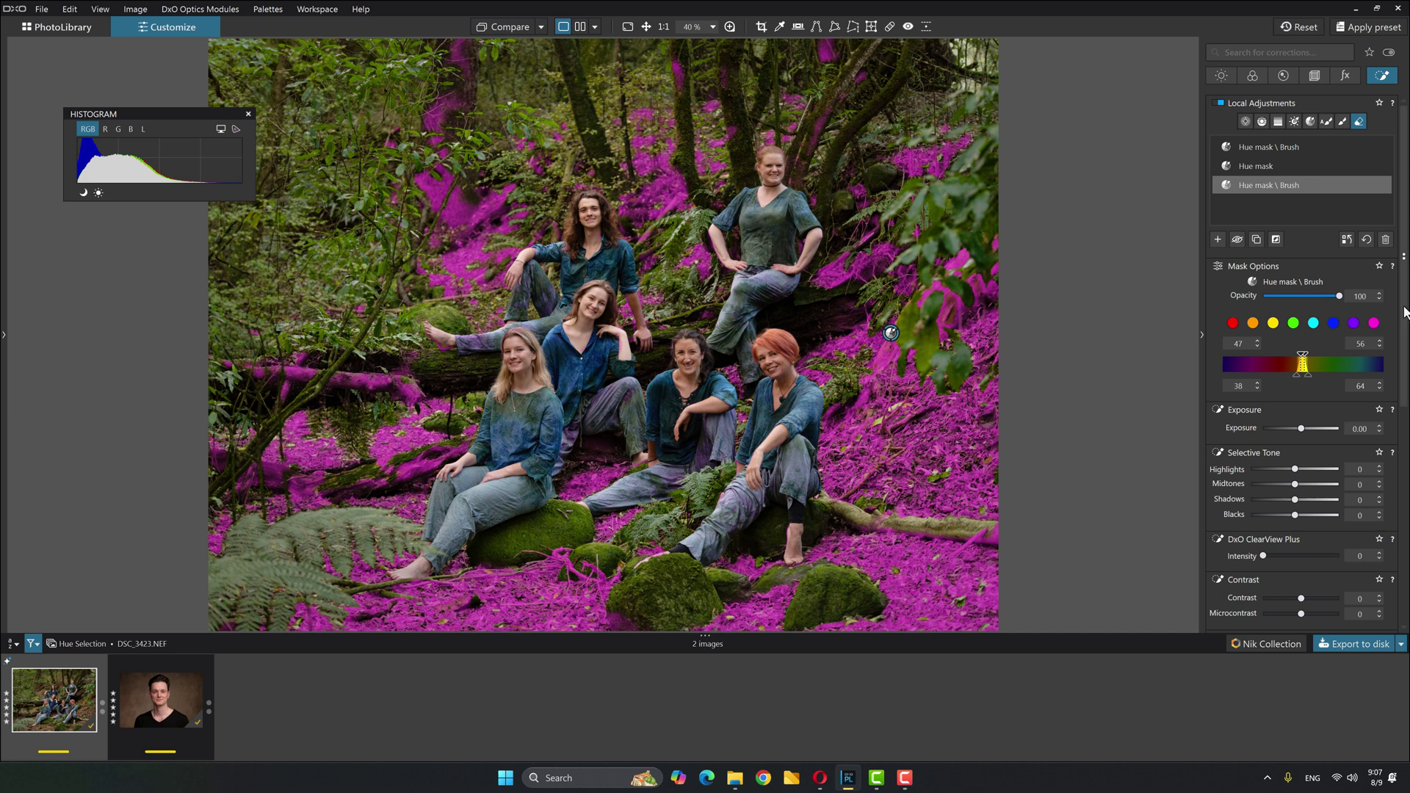
pyautogui.moveTo(1405, 317); pyautogui.dragTo(1408, 389)
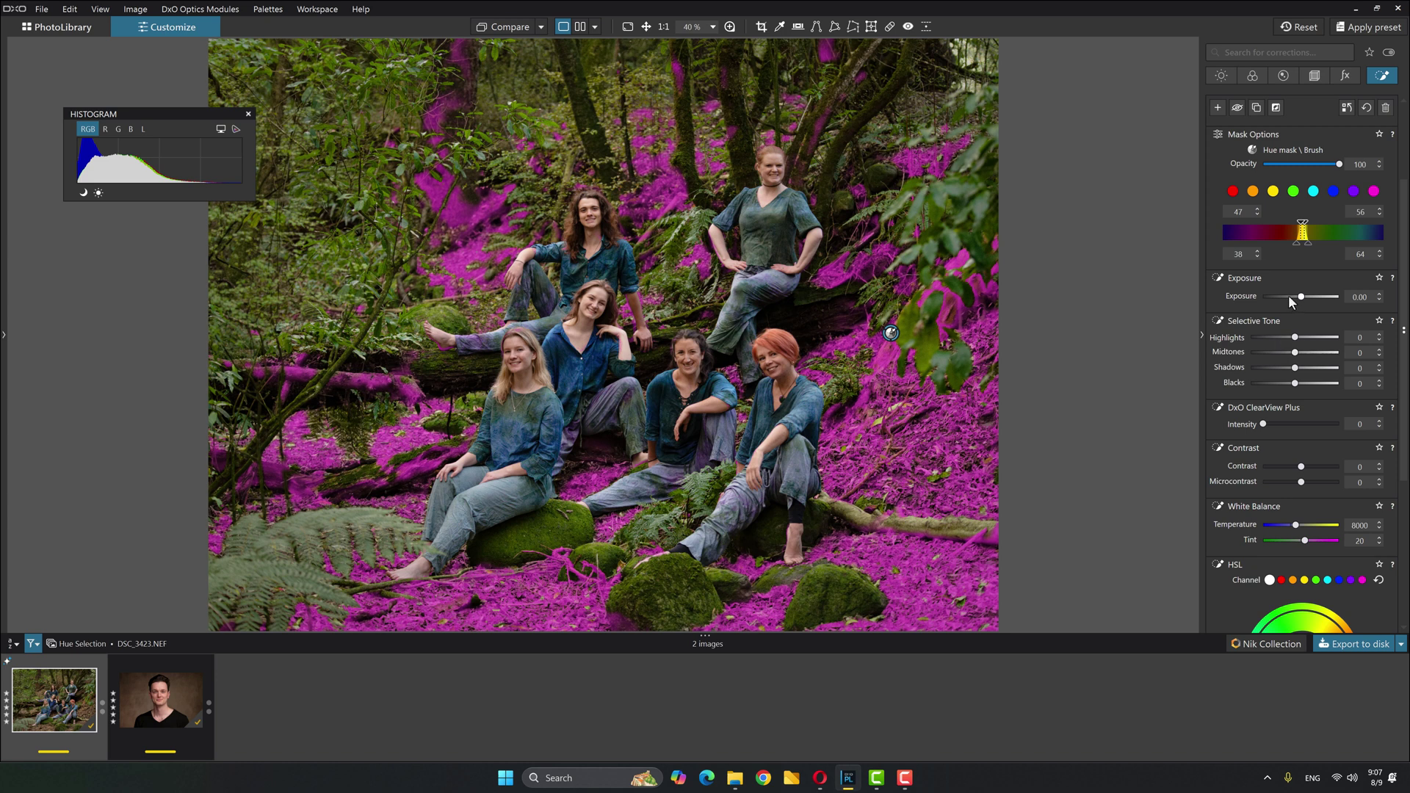
# Raise the forest-floor mask's contrast to 30 and its saturation to about 15
pyautogui.click(1315, 468)
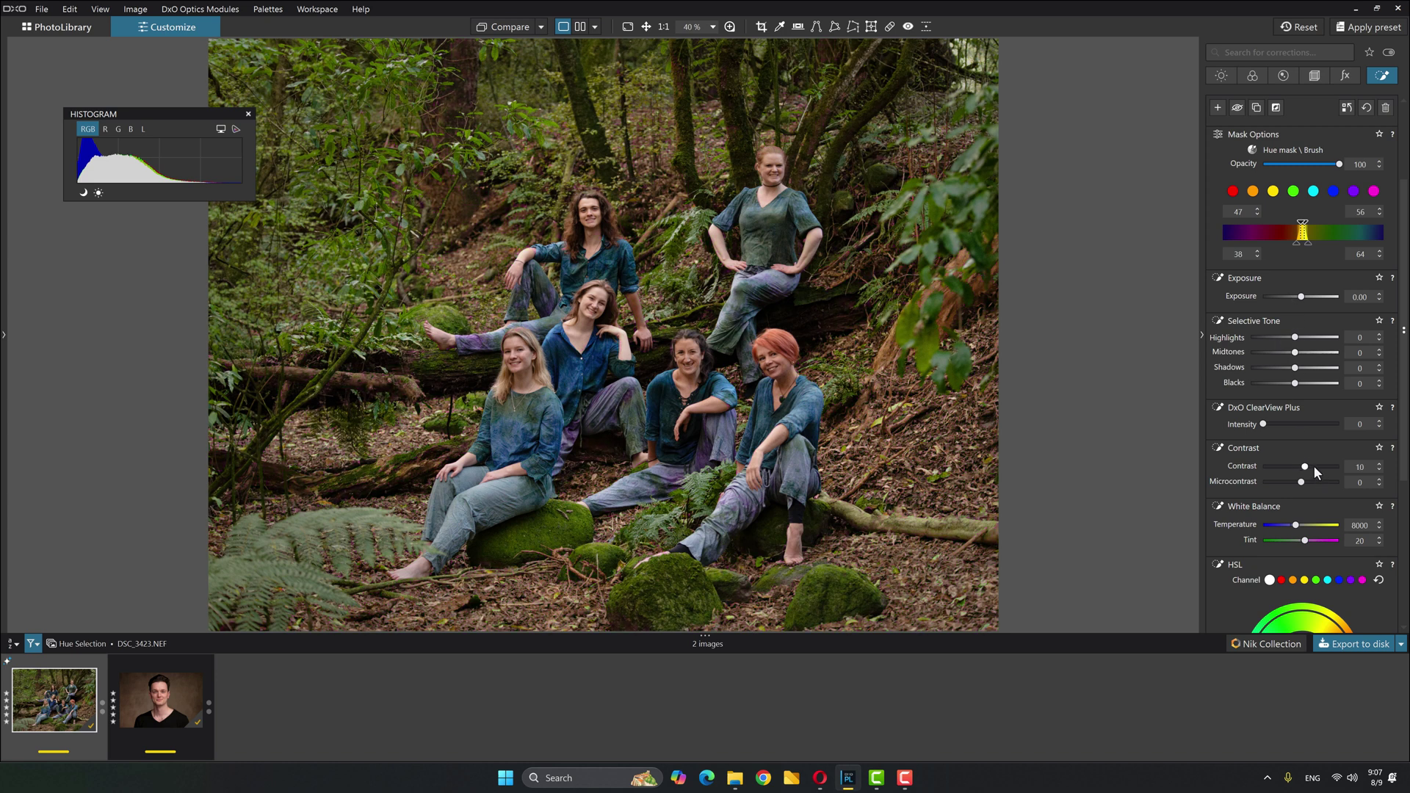
pyautogui.click(1316, 472)
pyautogui.click(1316, 468)
pyautogui.click(1327, 466)
pyautogui.scroll(-5, 1322, 515)
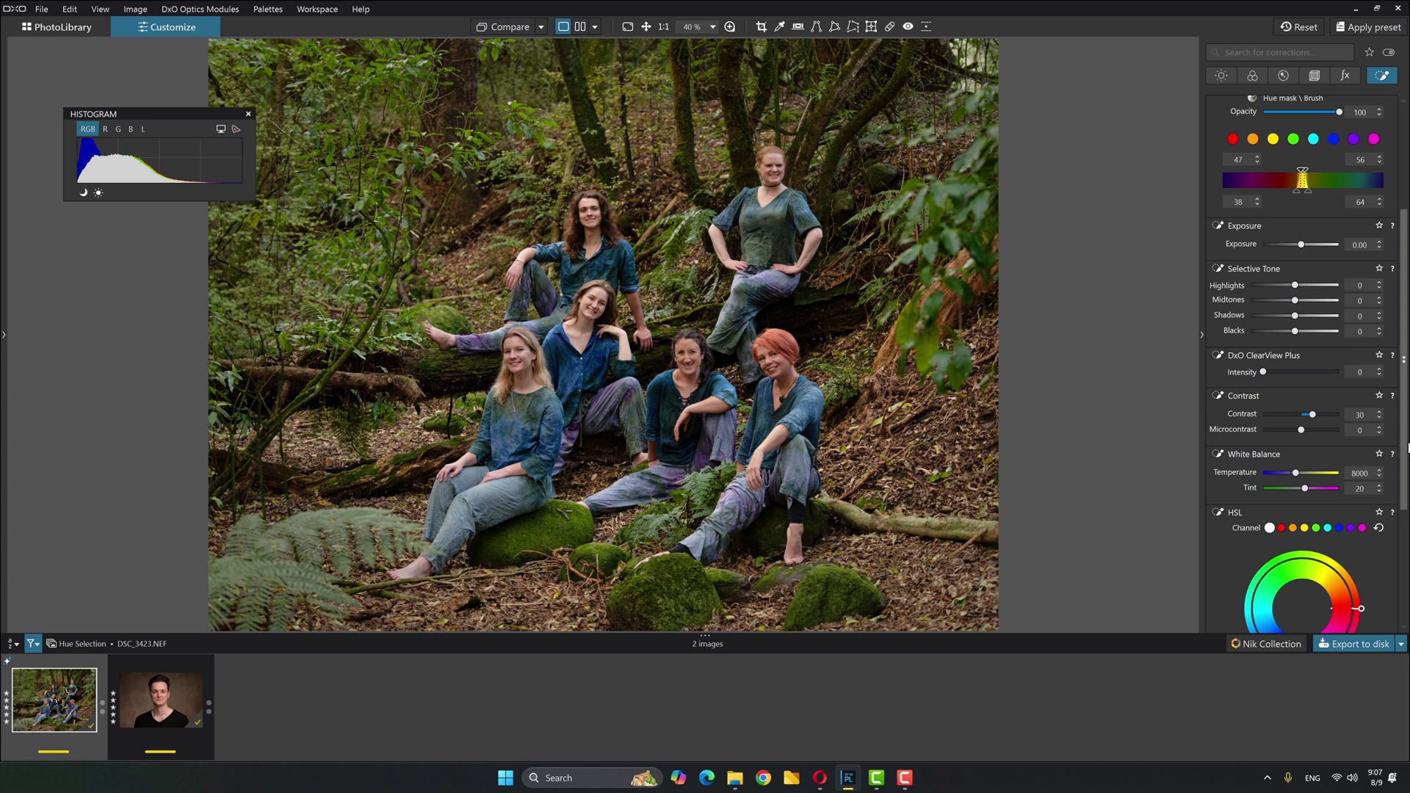
pyautogui.moveTo(1307, 506); pyautogui.dragTo(1311, 506)
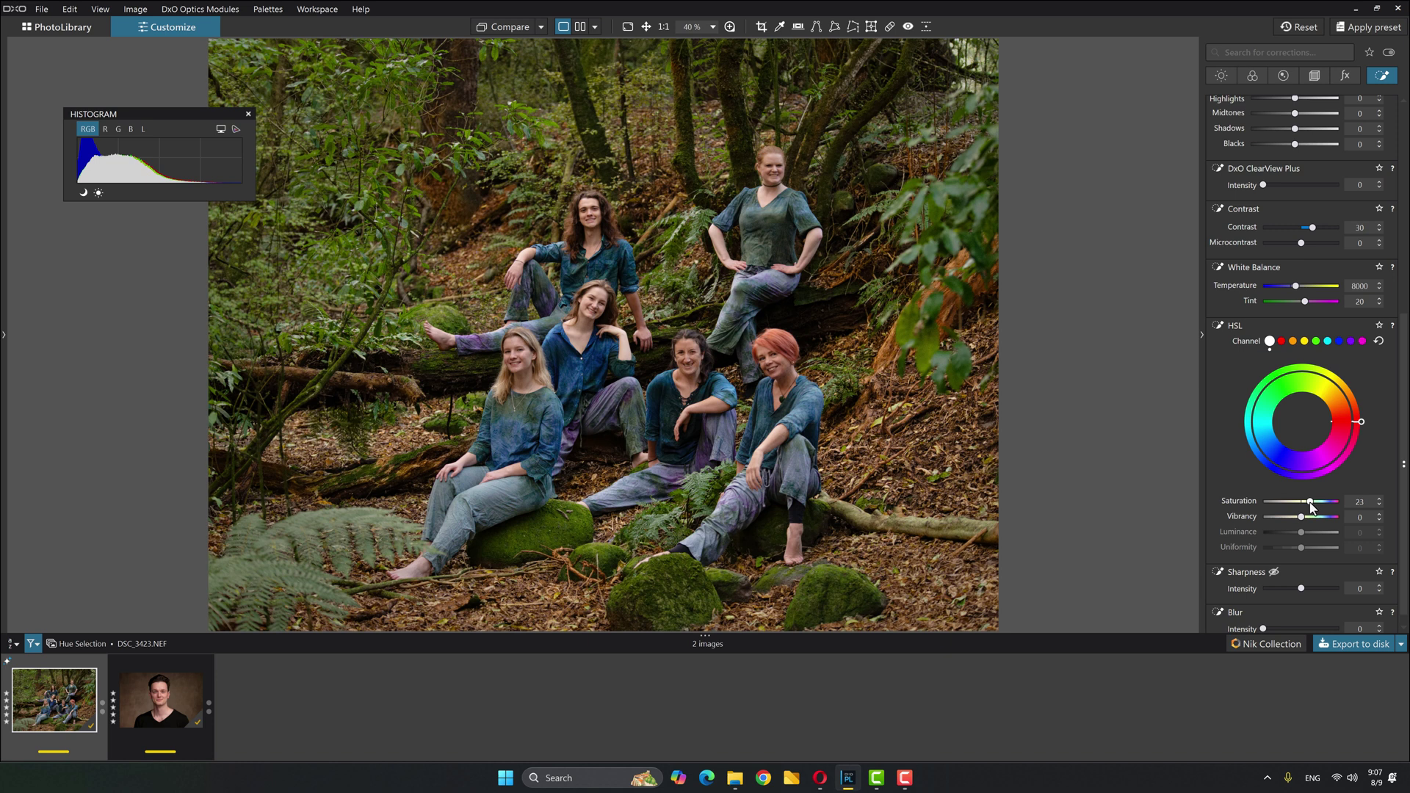
pyautogui.press('l')
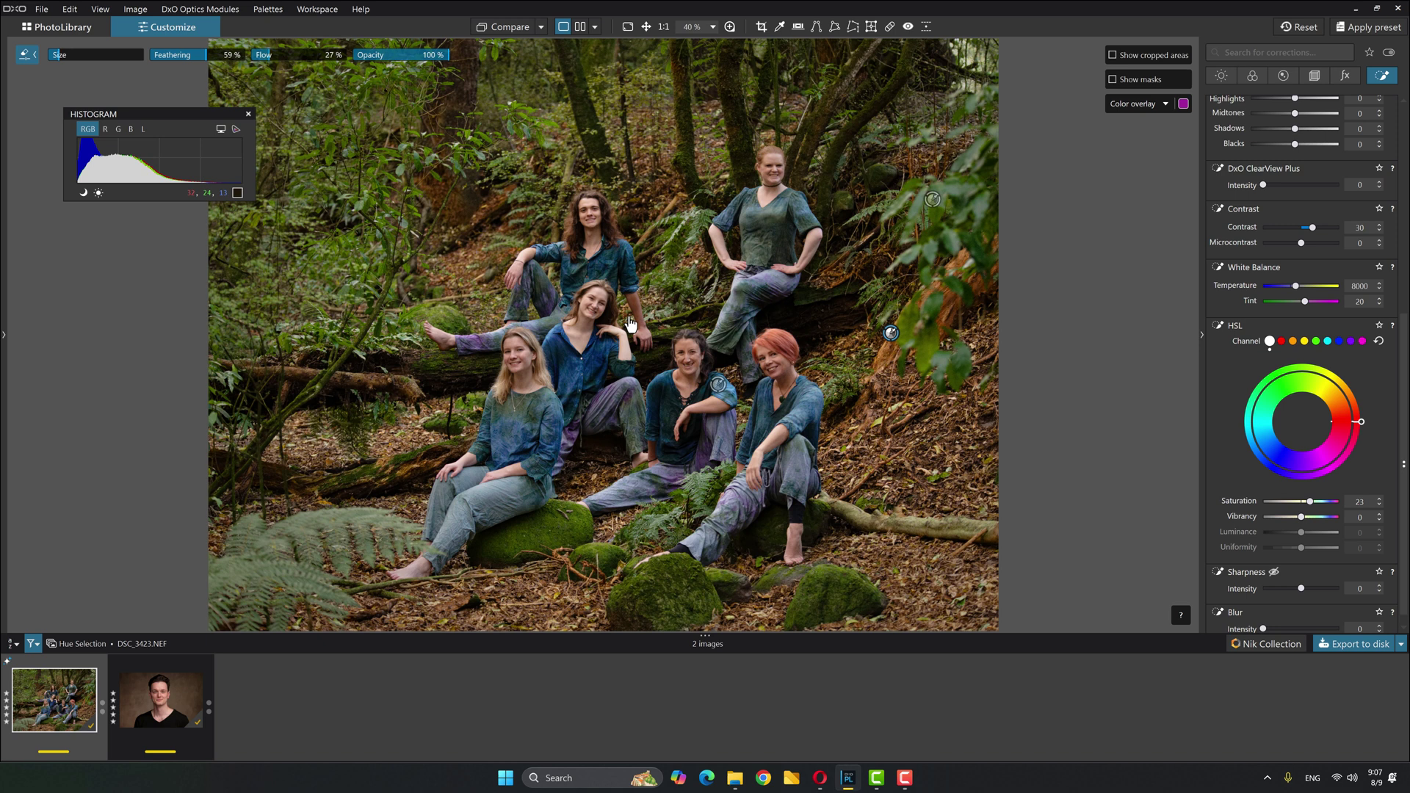
pyautogui.press('l')
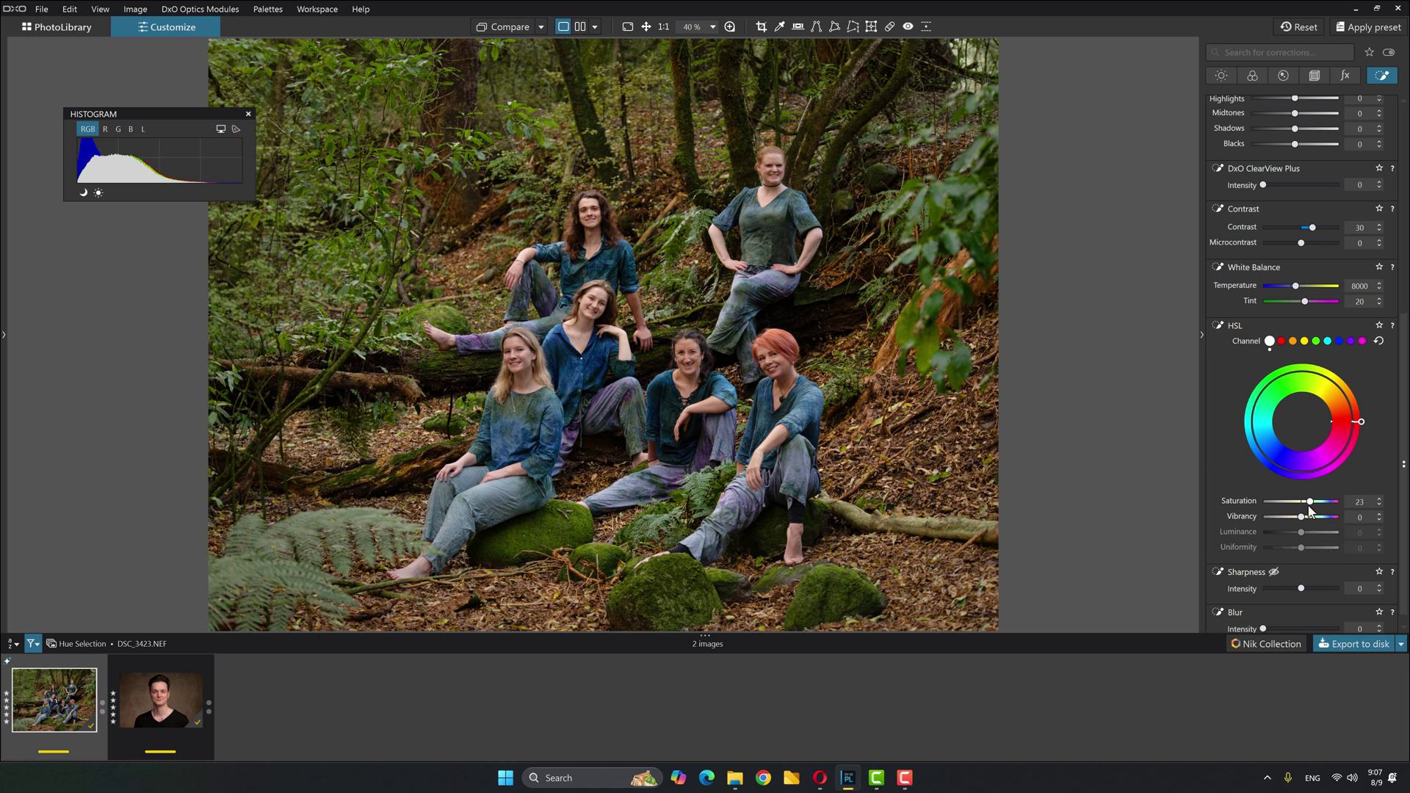
pyautogui.moveTo(1310, 503); pyautogui.dragTo(1307, 517)
# Compare the mask hidden and shown, then lower the forest floor's exposure to -0.20
pyautogui.moveTo(1403, 423); pyautogui.dragTo(1402, 209)
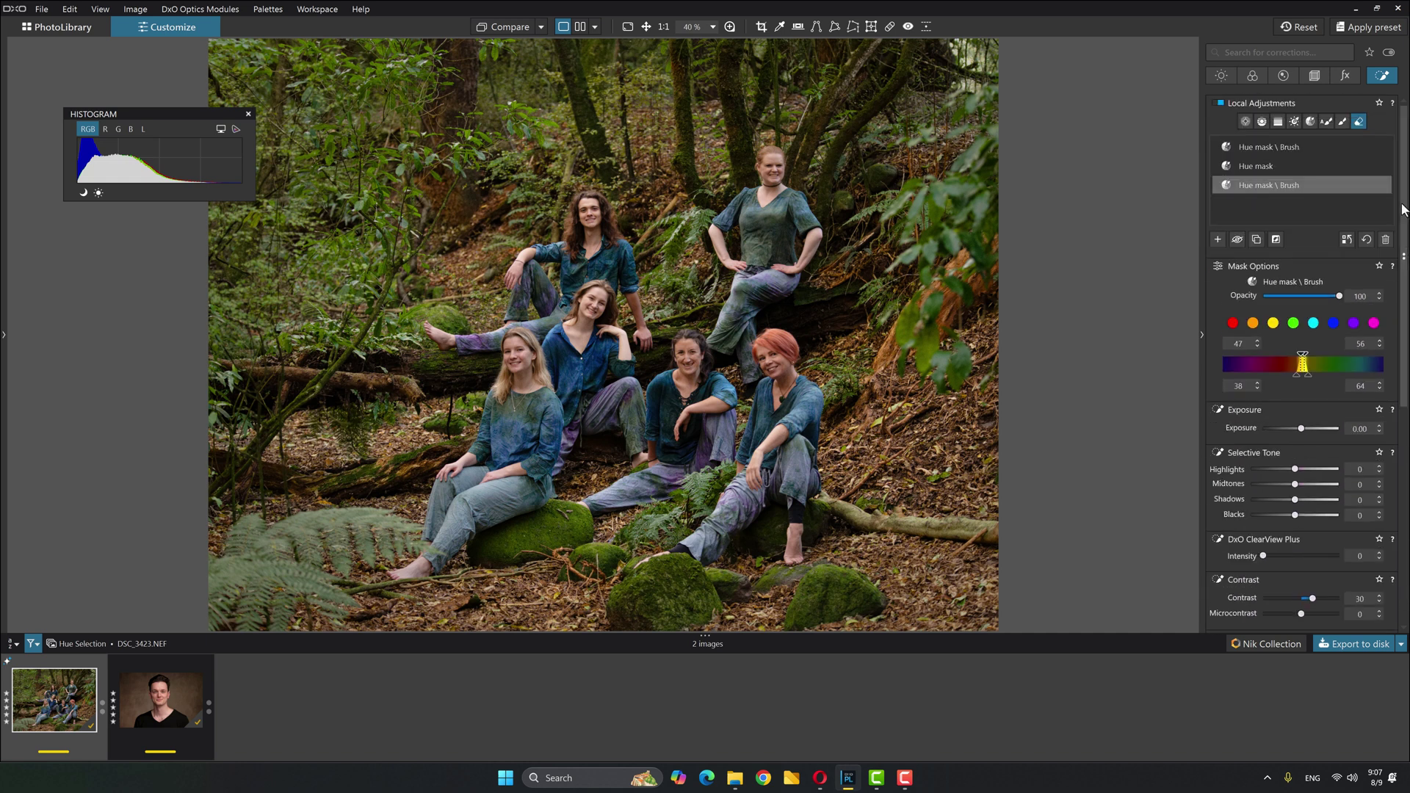
pyautogui.click(1236, 239)
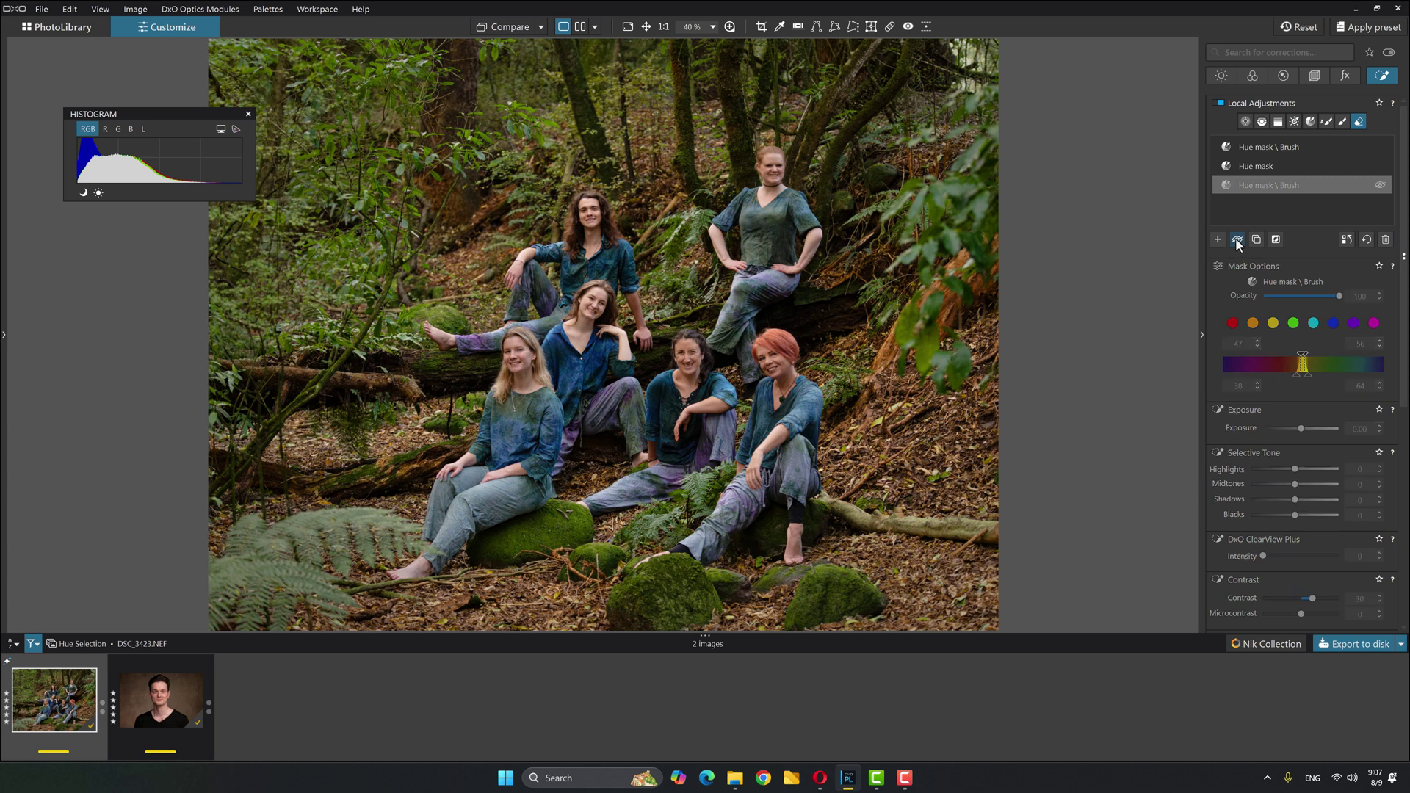
pyautogui.click(1236, 238)
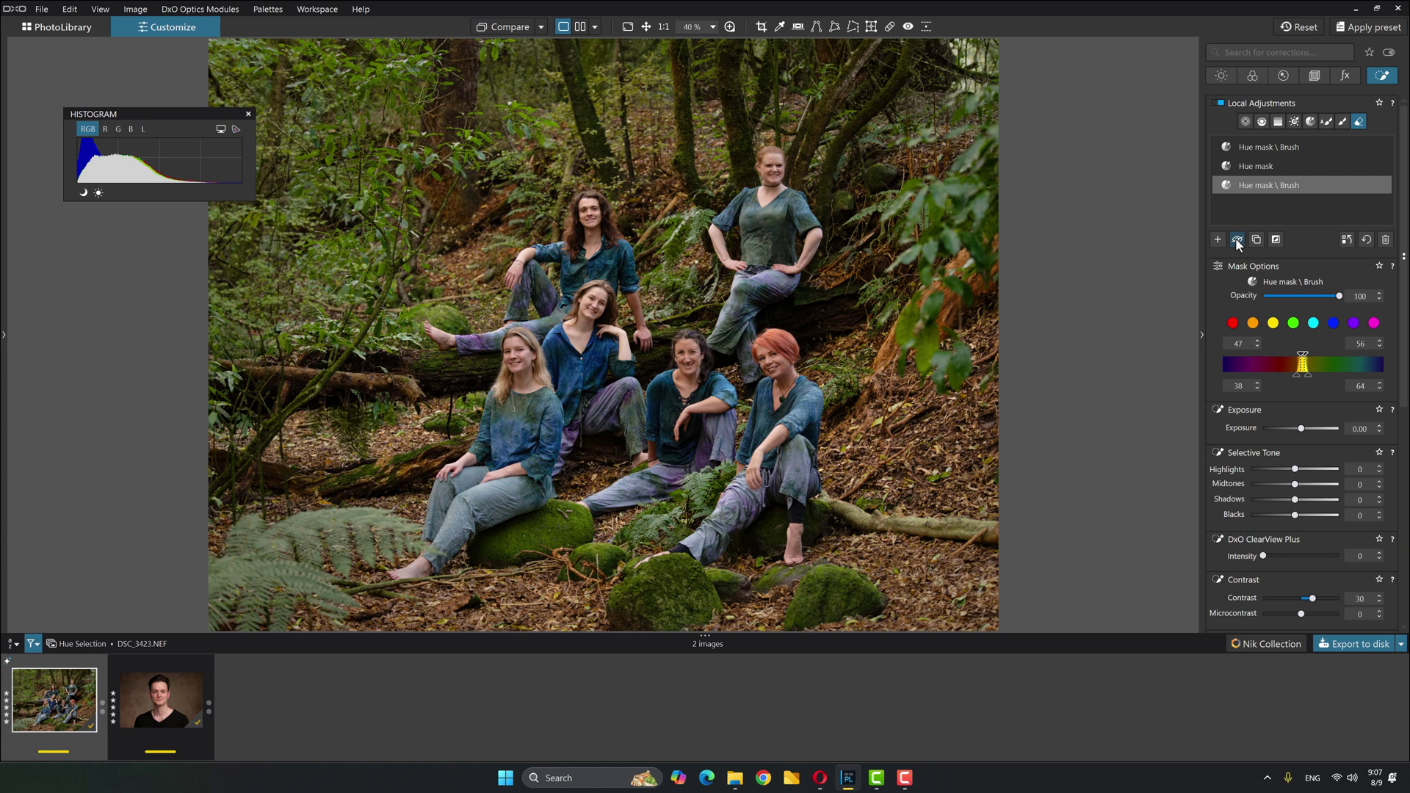
pyautogui.click(1287, 426)
# Load the DSC_9007.NEF portrait and switch local adjustment mode back on
pyautogui.click(162, 701)
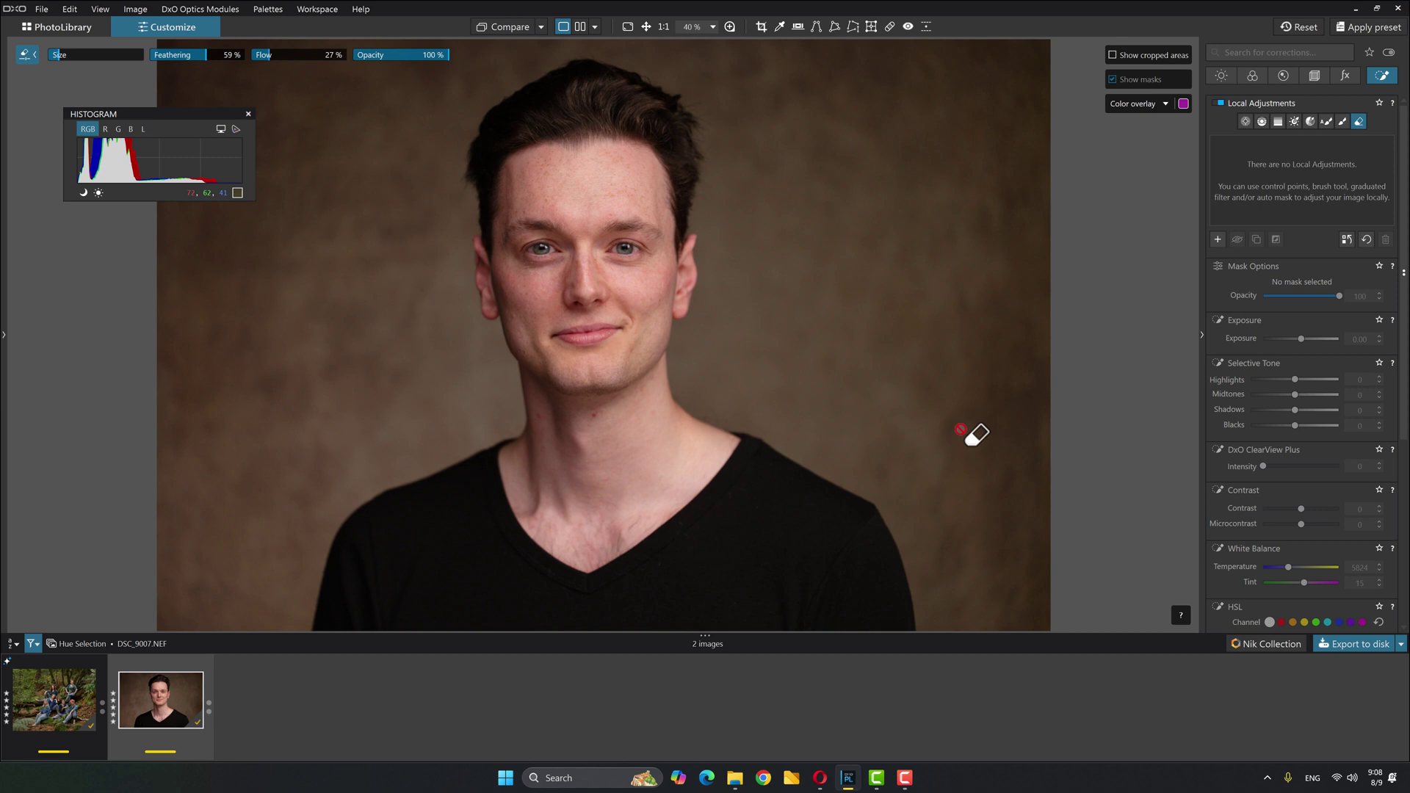
pyautogui.press('Escape')
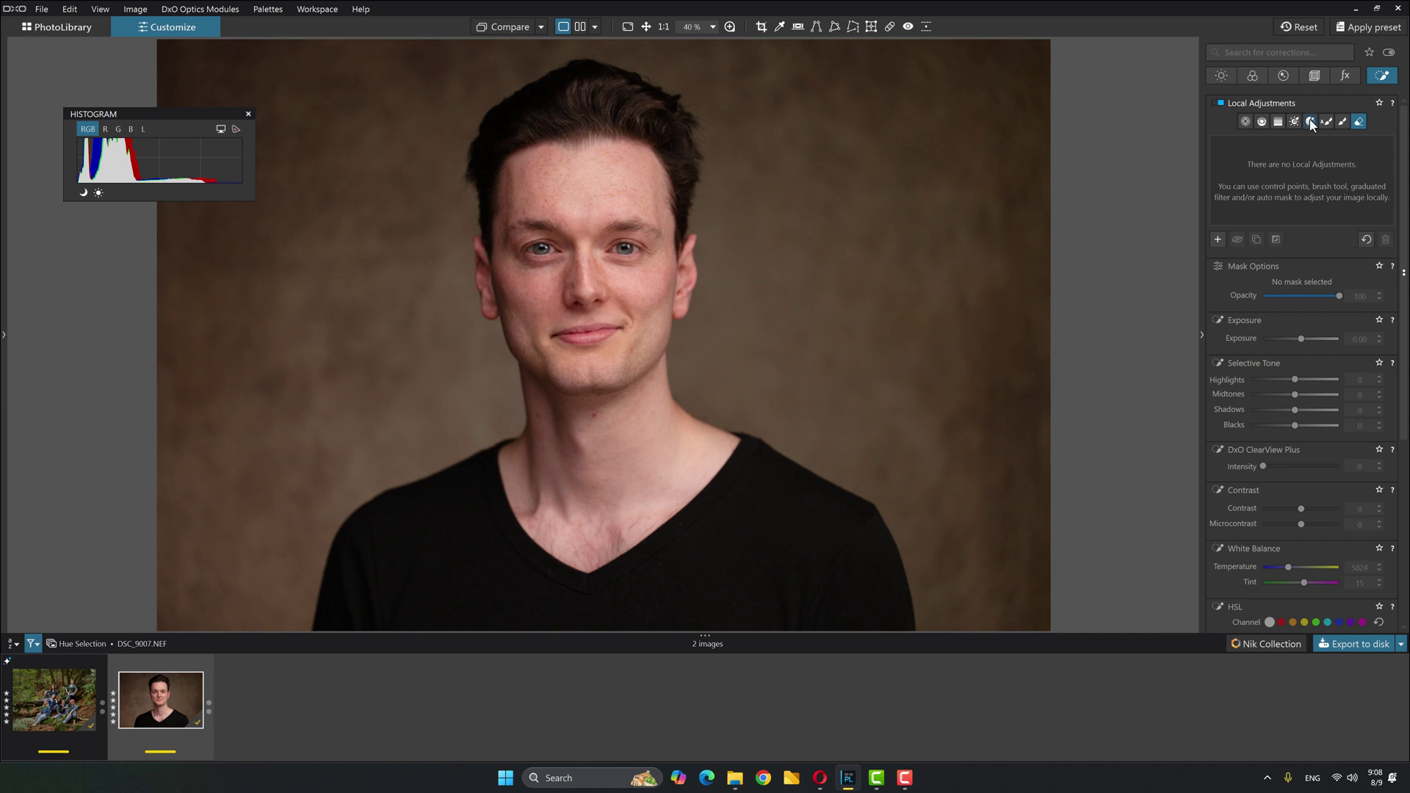
pyautogui.click(1288, 130)
# Sample the cheek with Hue Selection and narrow the mask to reds, hue 8–18 feathering 352–27
pyautogui.click(1311, 123)
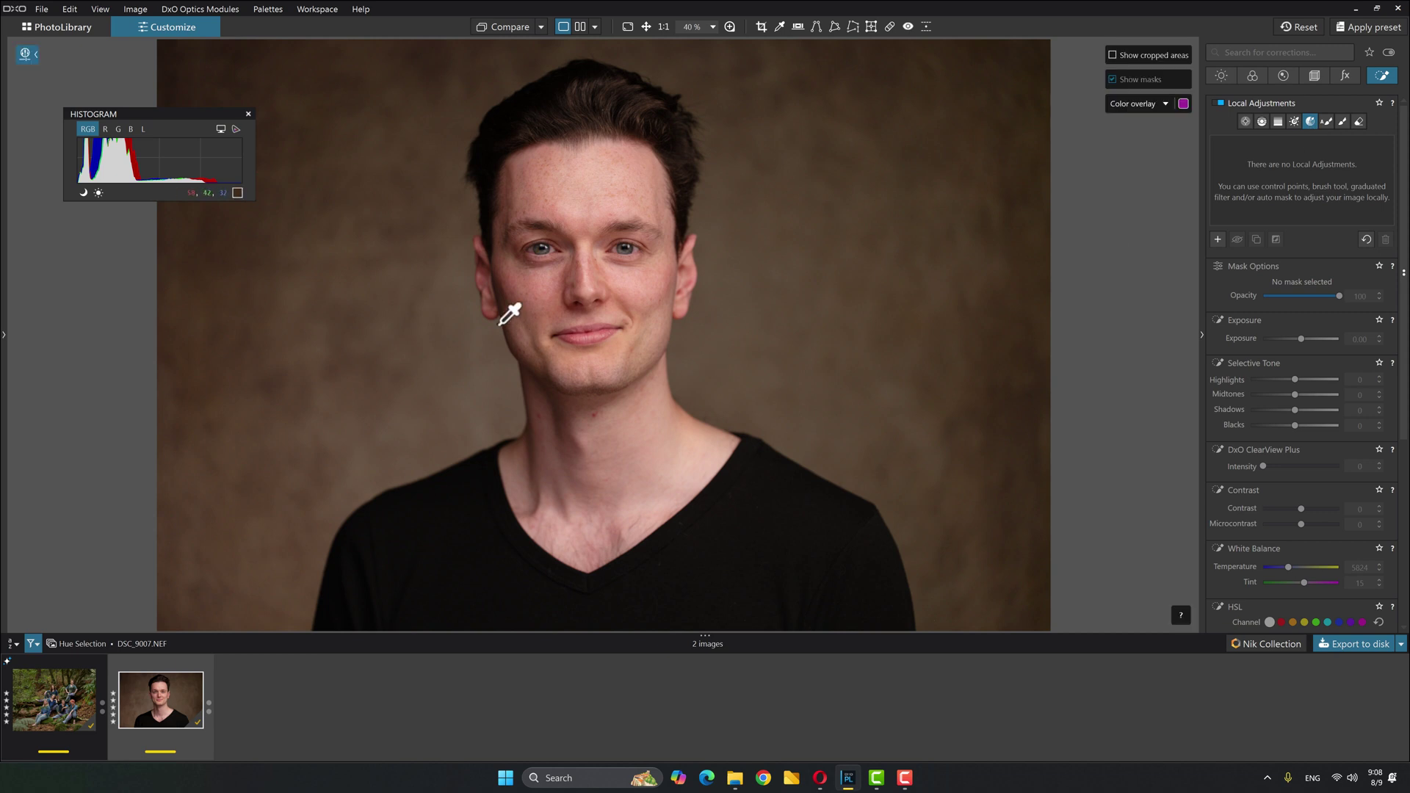
pyautogui.click(512, 288)
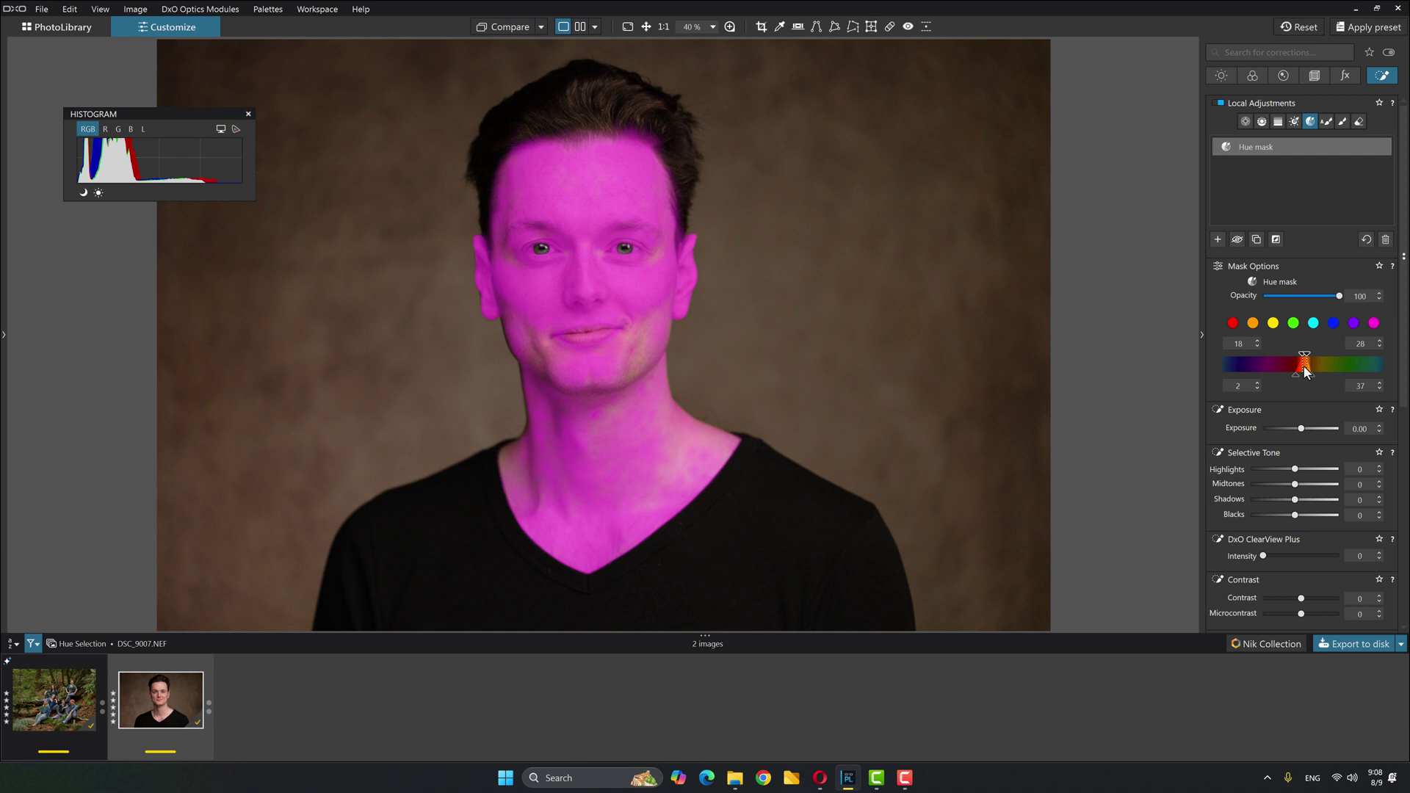
pyautogui.moveTo(1306, 372); pyautogui.dragTo(1300, 370)
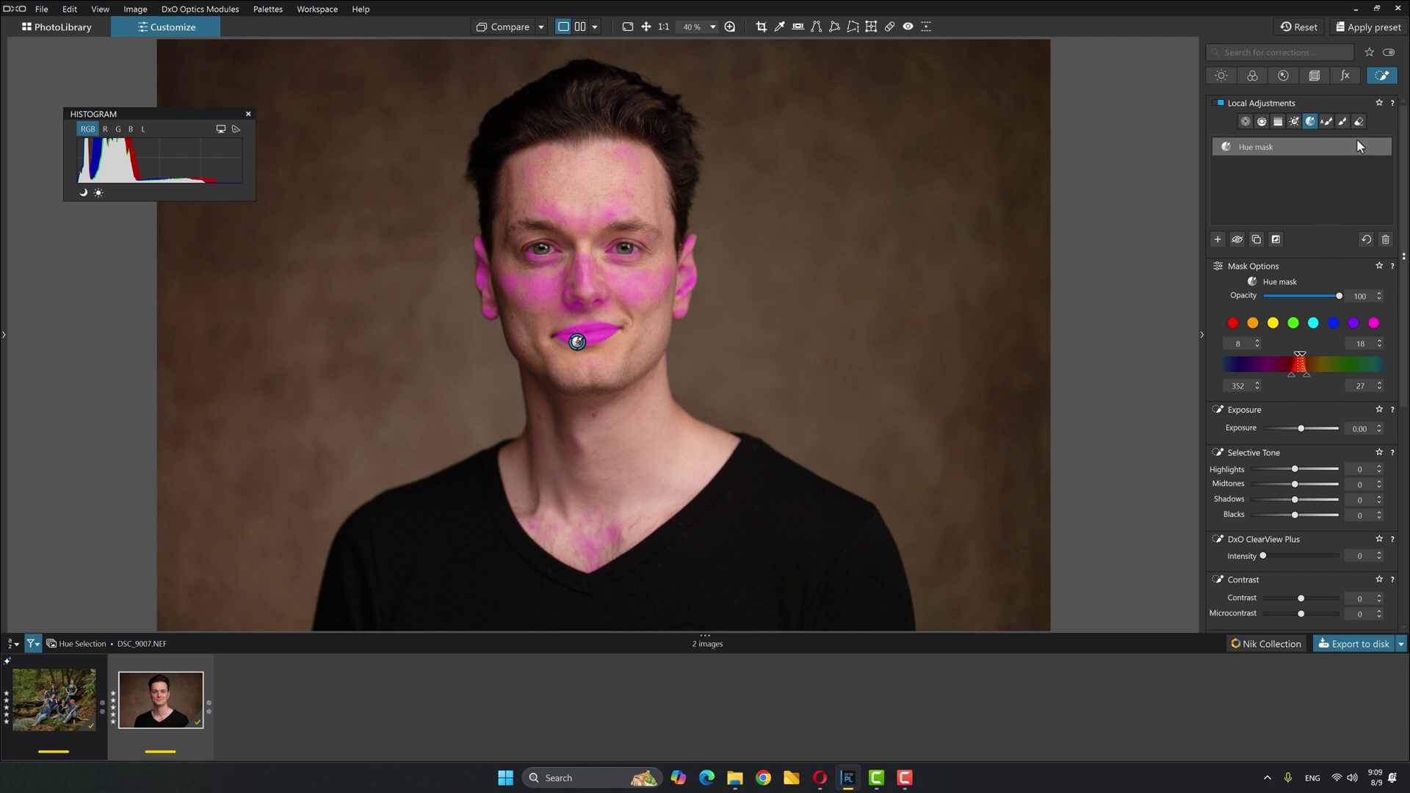
# Erase the lips from the mask and slightly shift the masked reds' hue in the HSL Red channel
pyautogui.click(1359, 122)
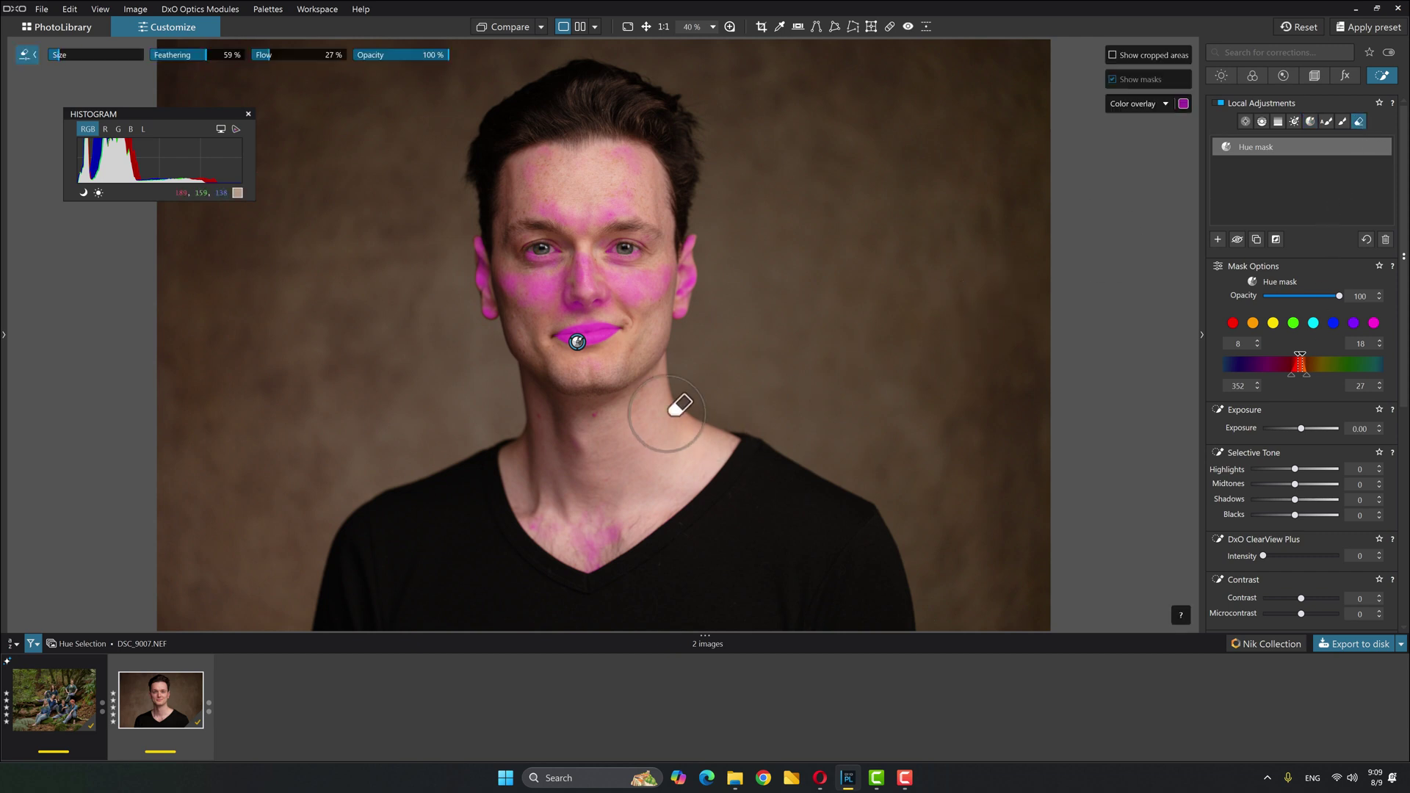
pyautogui.moveTo(633, 376)
pyautogui.mouseDown()
pyautogui.moveTo(616, 332)
pyautogui.moveTo(578, 336)
pyautogui.moveTo(616, 337)
pyautogui.moveTo(590, 346)
pyautogui.moveTo(566, 330)
pyautogui.moveTo(632, 323)
pyautogui.mouseUp()
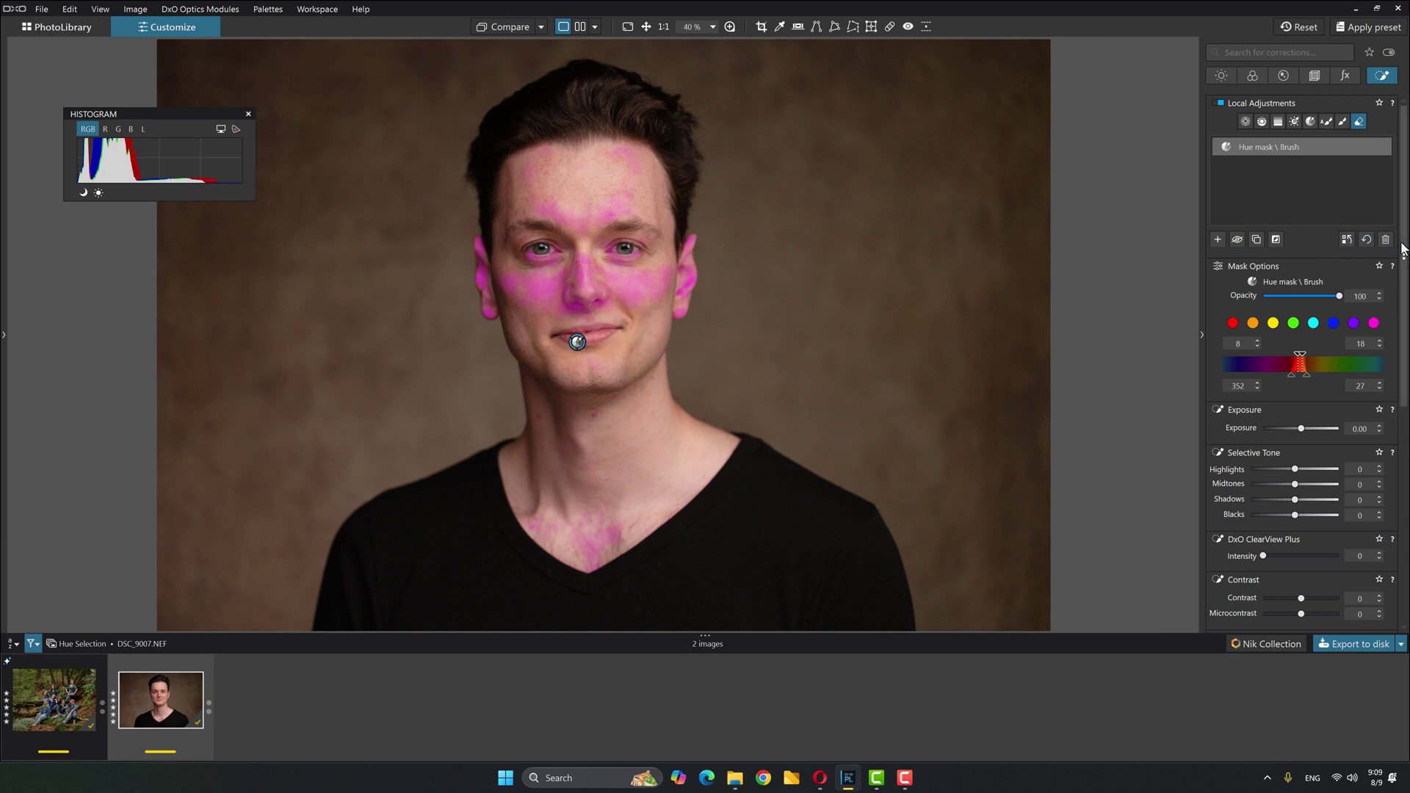
pyautogui.moveTo(1404, 255); pyautogui.dragTo(1404, 461)
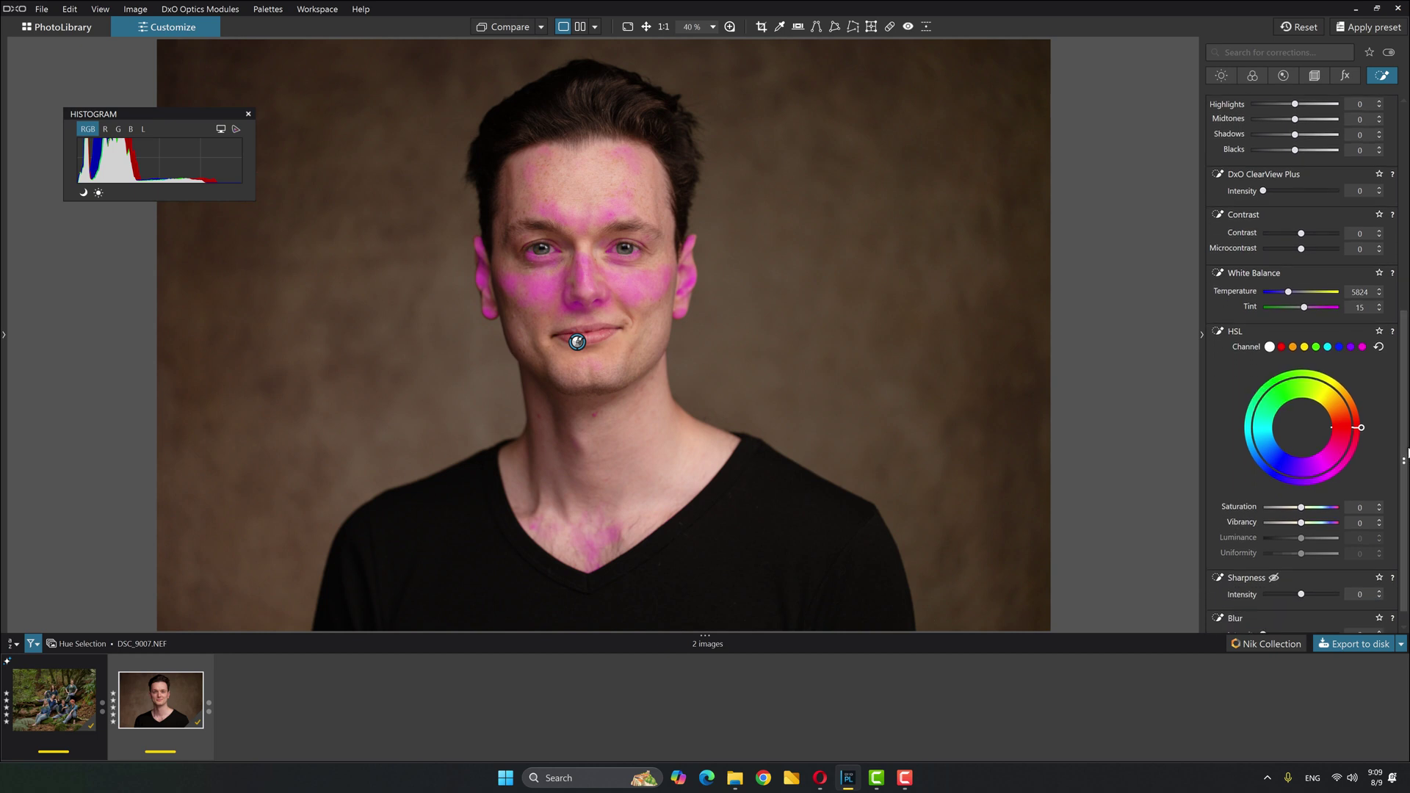
pyautogui.click(1281, 347)
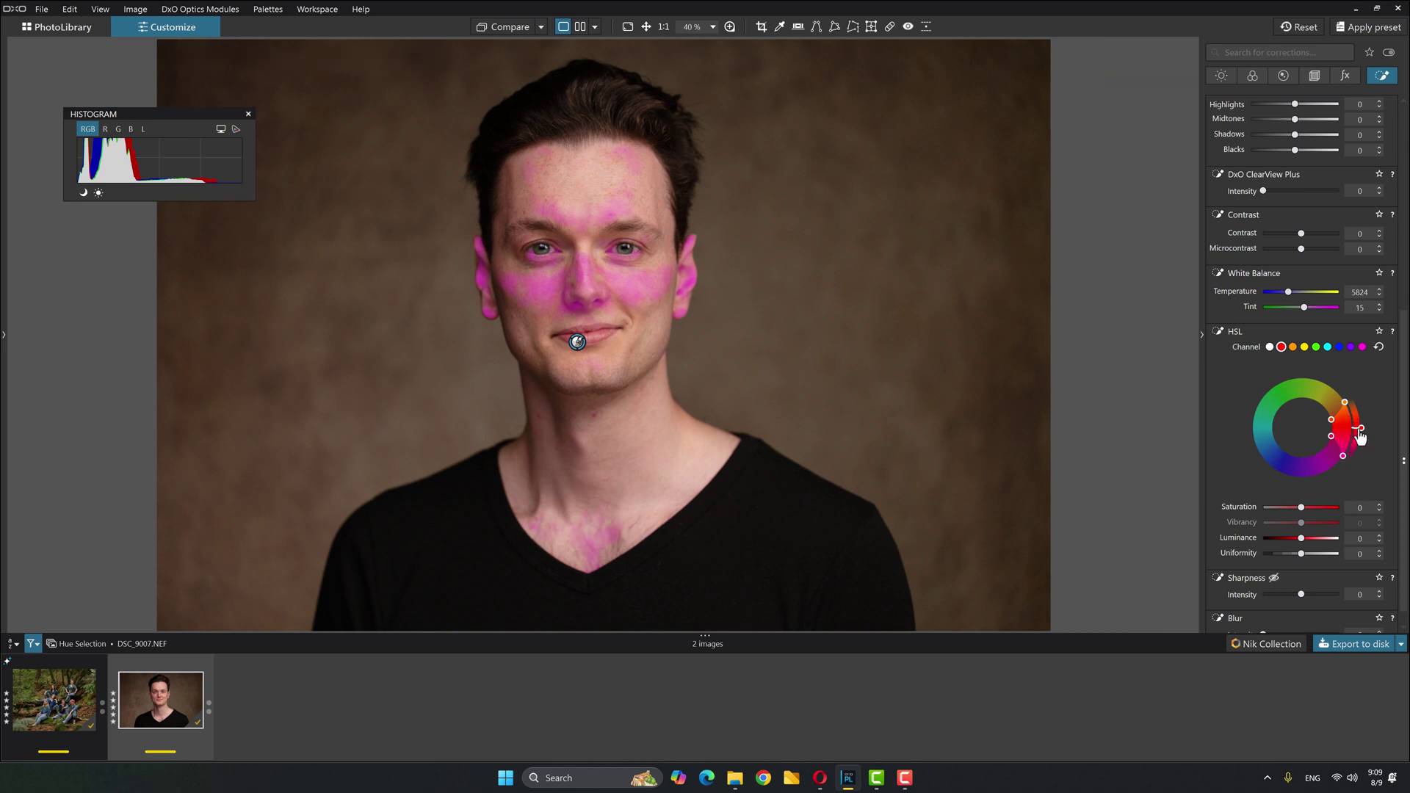
pyautogui.moveTo(1362, 439); pyautogui.dragTo(1363, 436)
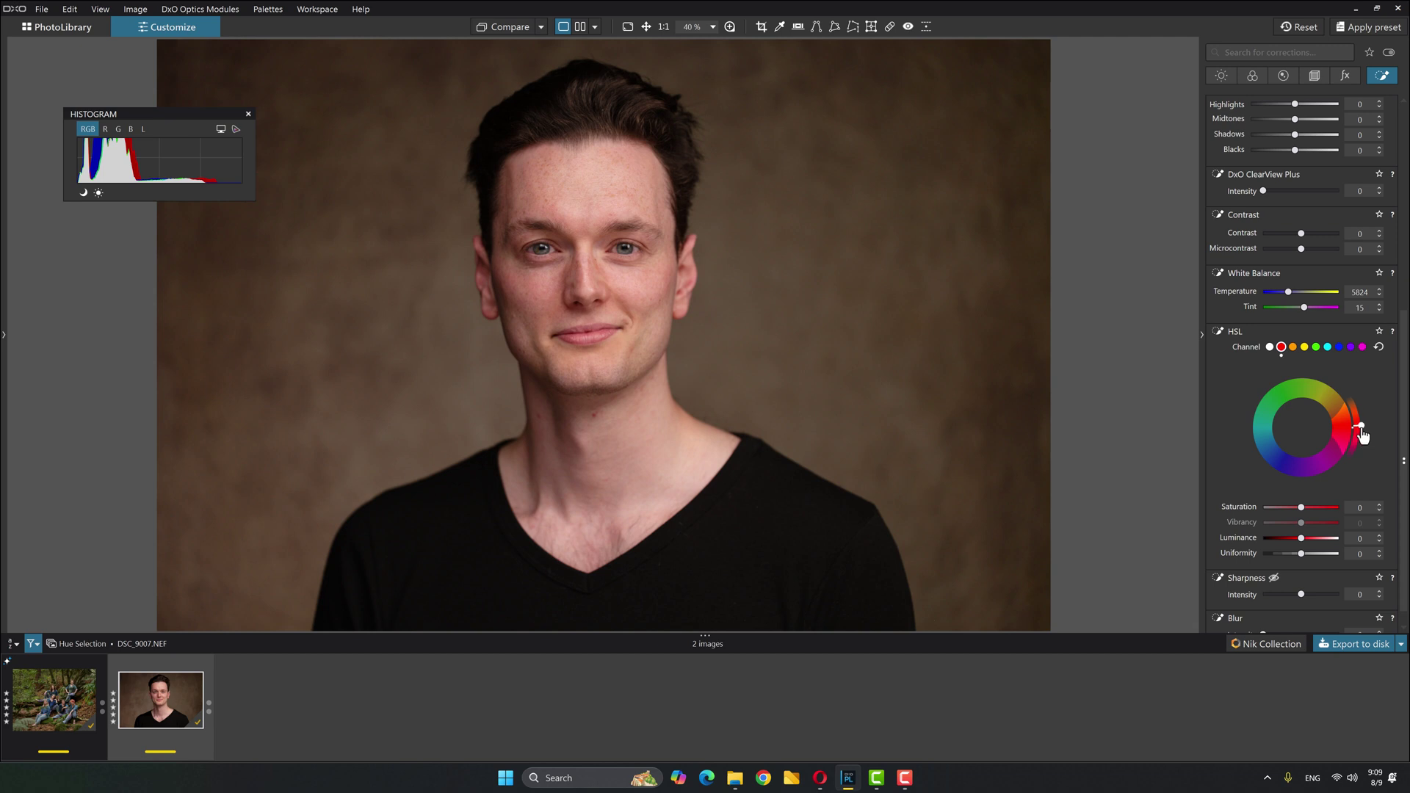